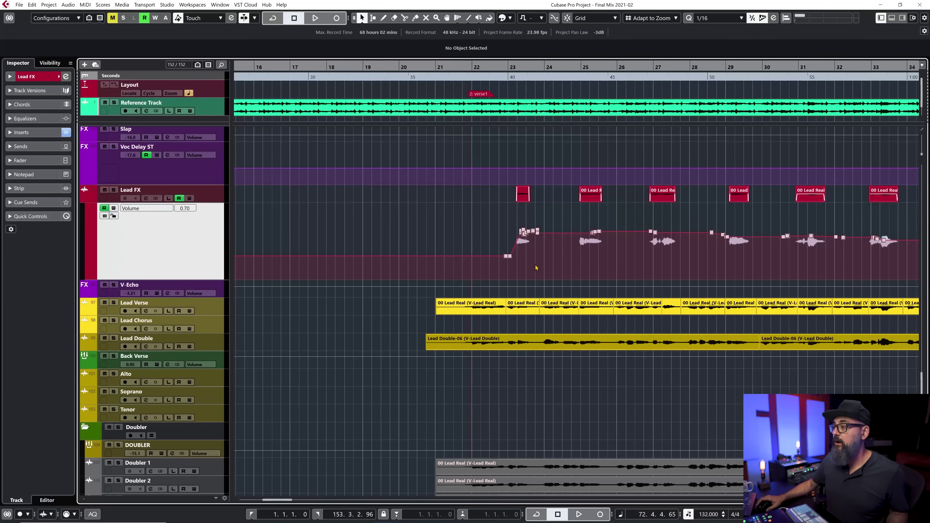
# Step: Copy the cluster of Lead FX volume automation points near bar 23, paste it at 18. 2. 2. 71 and undo the paste
pyautogui.hscroll(2, 584, 266)
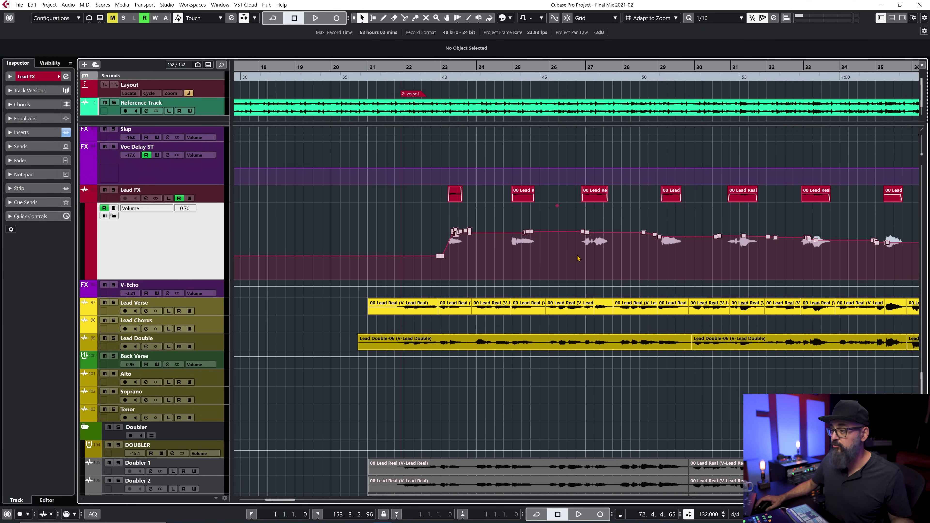
pyautogui.moveTo(446, 222); pyautogui.dragTo(485, 246)
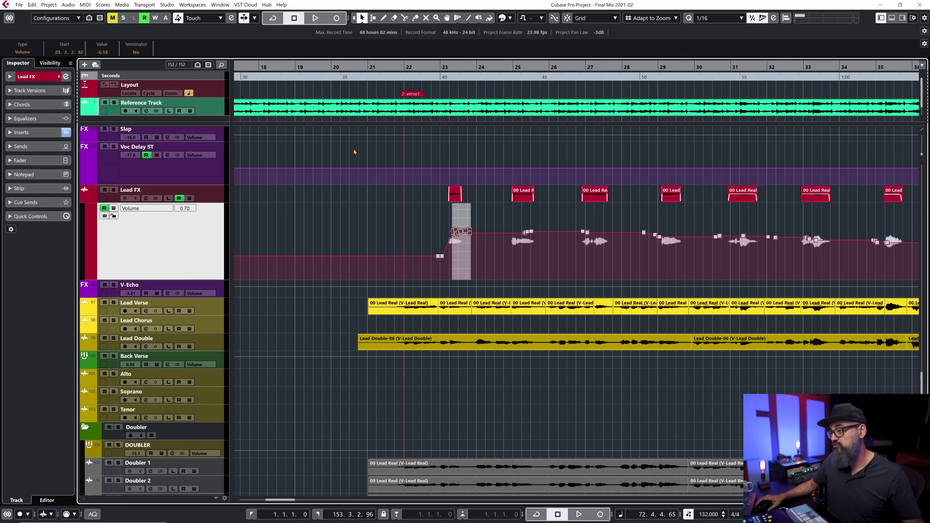
pyautogui.click(266, 66)
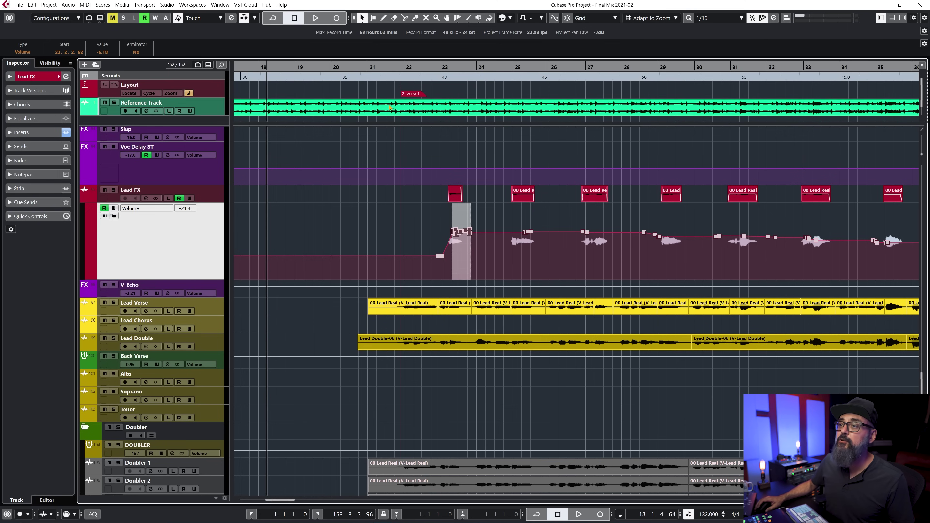
pyautogui.moveTo(282, 76); pyautogui.dragTo(271, 77)
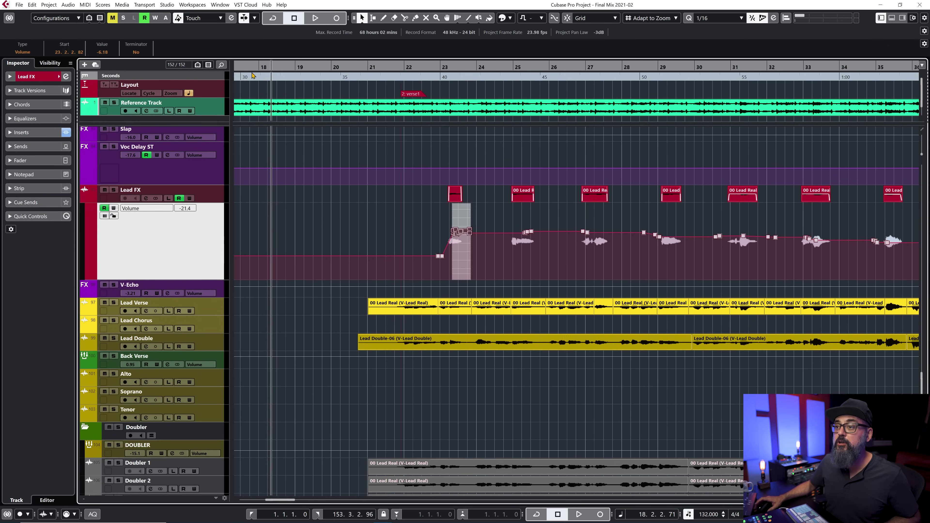
pyautogui.hotkey('ctrl', 'v')
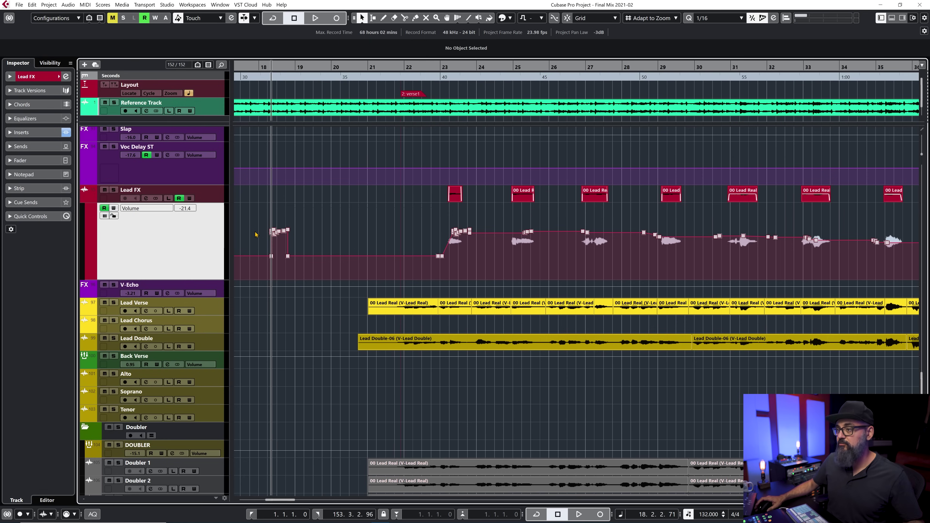
pyautogui.hotkey('ctrl', 'z')
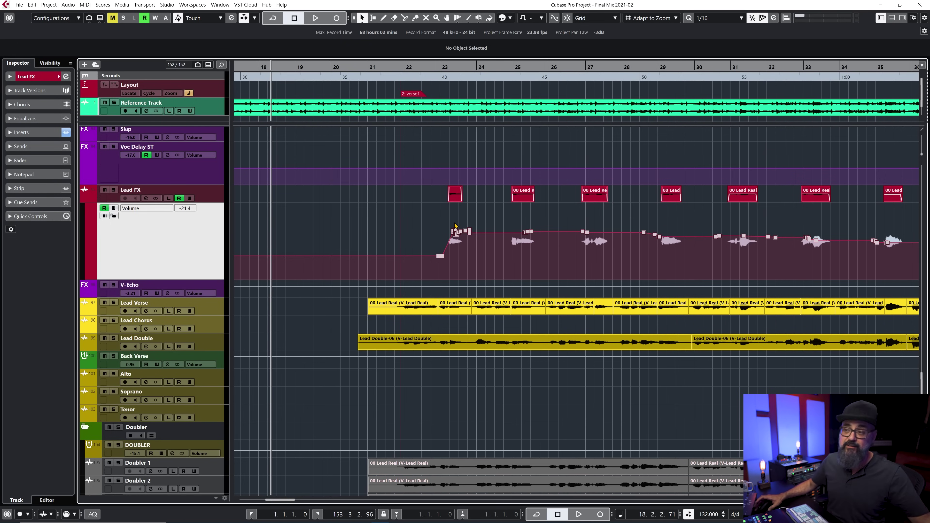
# Step: Show the Lead Verse volume automation lane and select the Lead FX volume automation points from about bar 23 to bar 37
pyautogui.moveTo(434, 219); pyautogui.dragTo(489, 245)
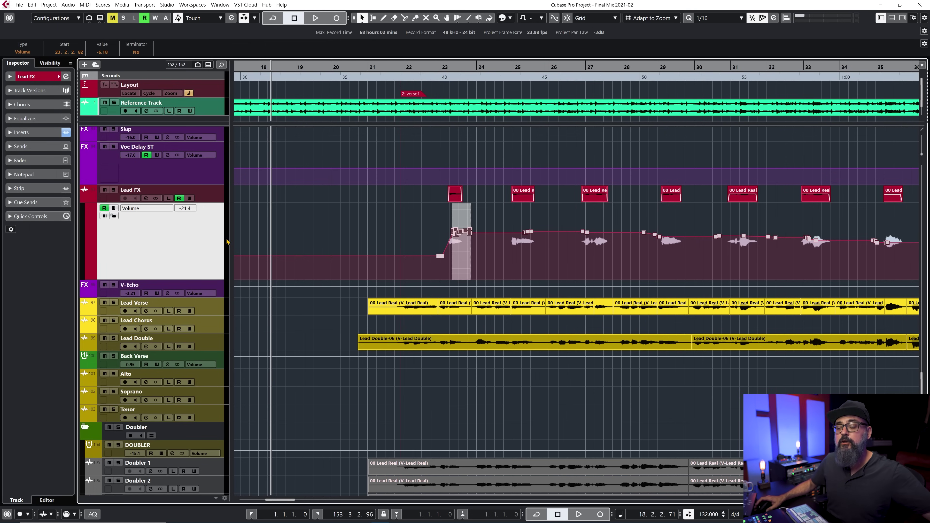
pyautogui.click(361, 308)
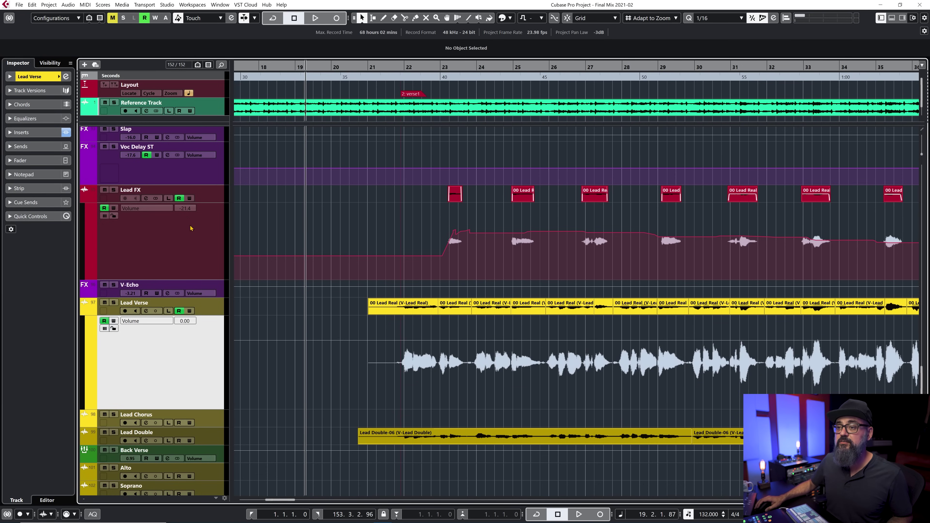
pyautogui.click(198, 222)
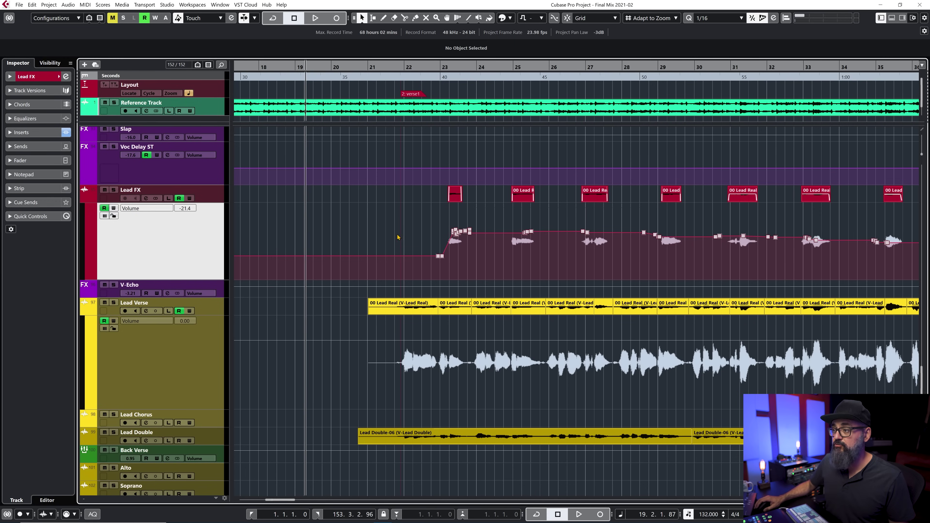
pyautogui.moveTo(464, 232)
pyautogui.mouseDown()
pyautogui.moveTo(829, 264)
pyautogui.moveTo(904, 263)
pyautogui.moveTo(911, 253)
pyautogui.mouseUp()
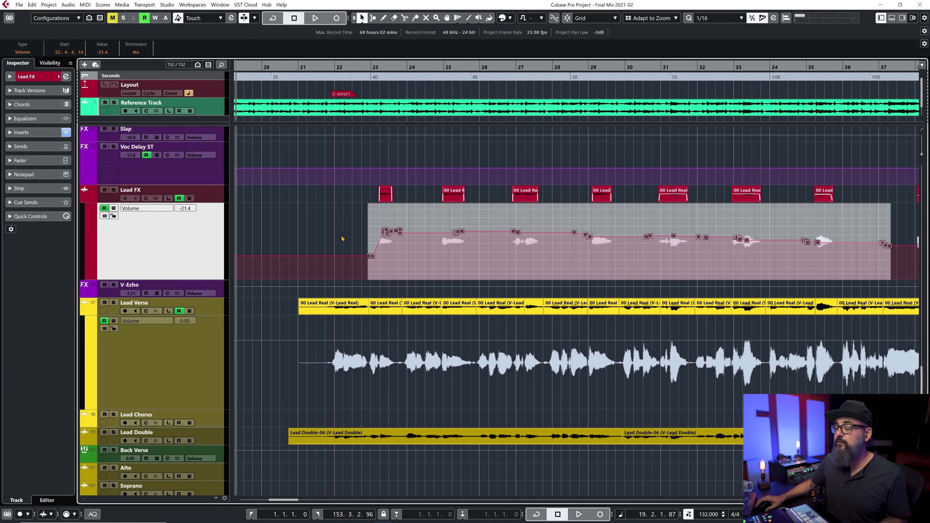
# Step: Copy the Lead FX volume automation from about bar 22 to bar 37 with the Range Selection tool and paste it into the Lead Verse volume lane
pyautogui.press('2')
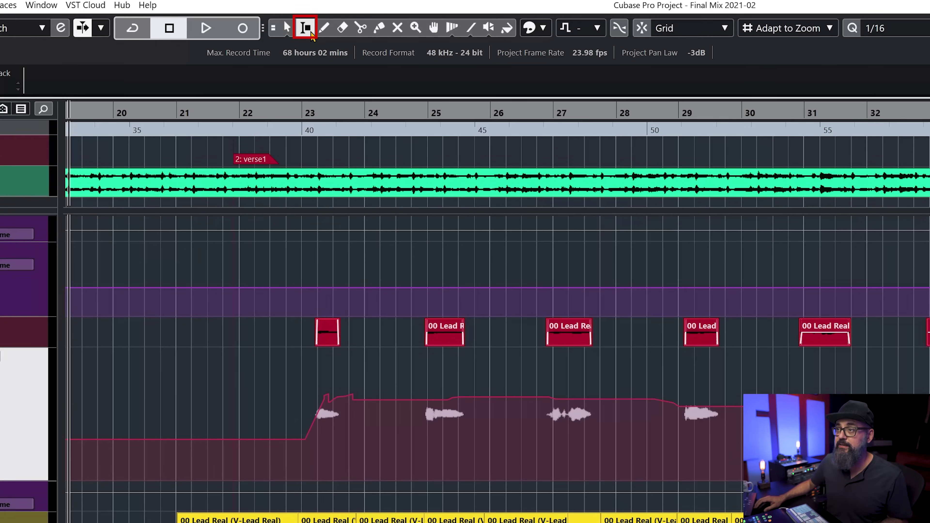
pyautogui.click(351, 233)
pyautogui.moveTo(333, 272); pyautogui.dragTo(901, 243)
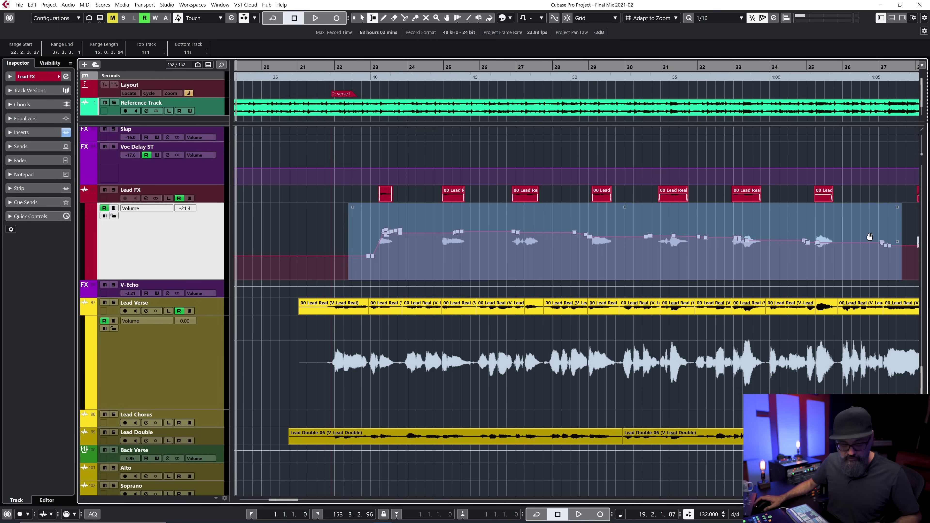
pyautogui.click(194, 365)
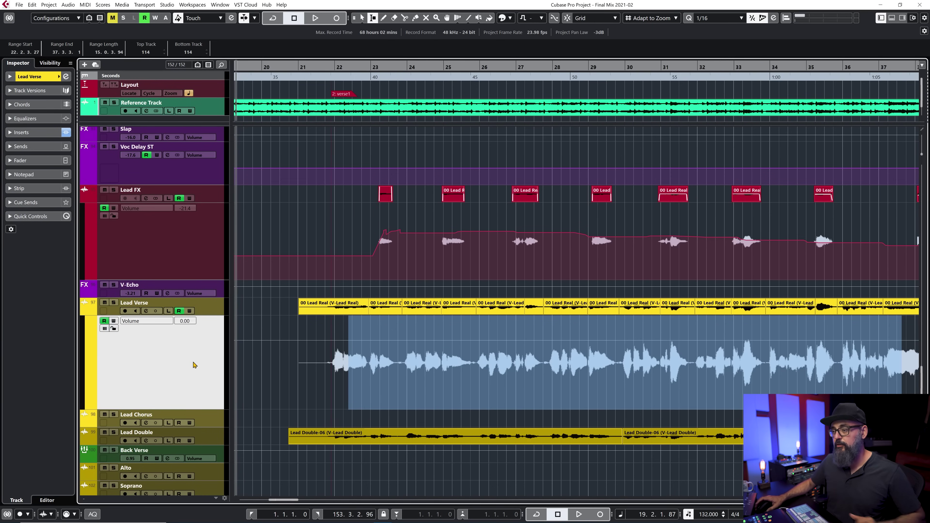
pyautogui.hotkey('ctrl', 'v')
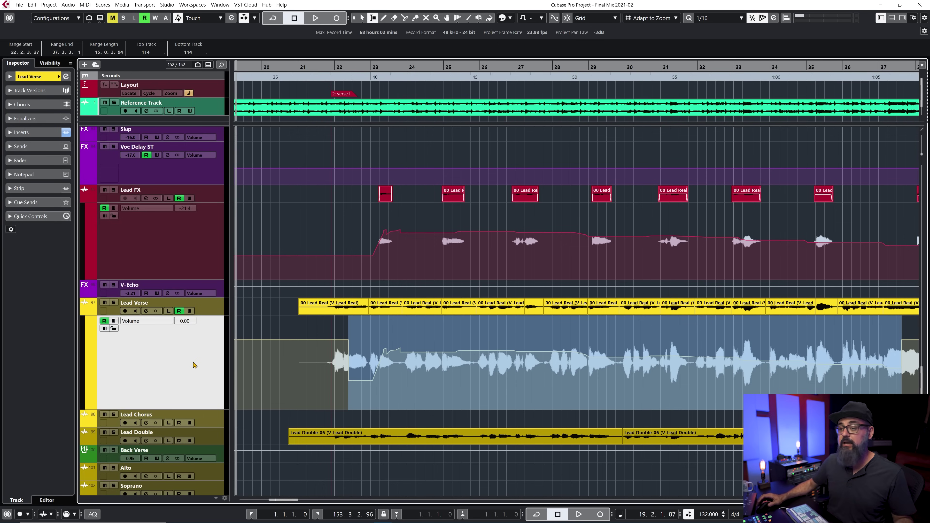
# Step: Paste the copied automation range into the volume automation lane of the Soprano track
pyautogui.scroll(-4, 205, 359)
pyautogui.click(215, 348)
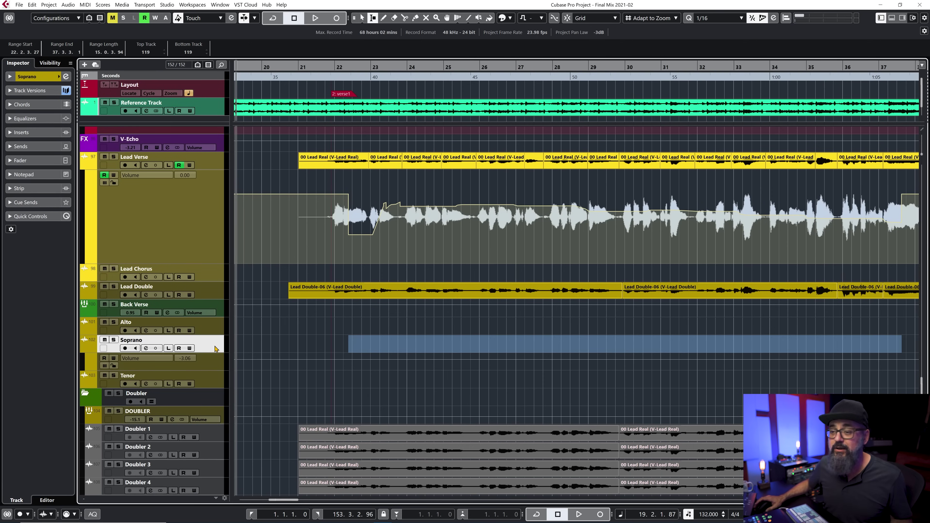
pyautogui.click(216, 361)
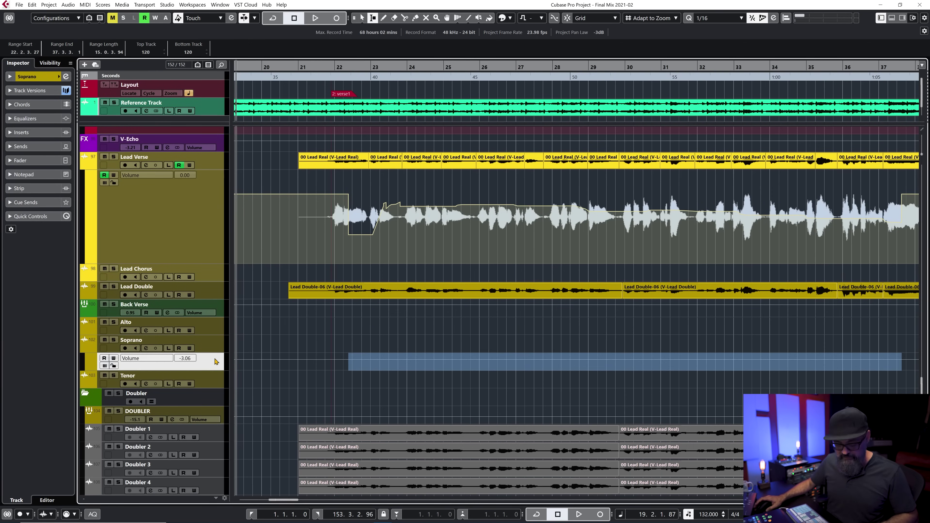
pyautogui.hotkey('ctrl', 'v')
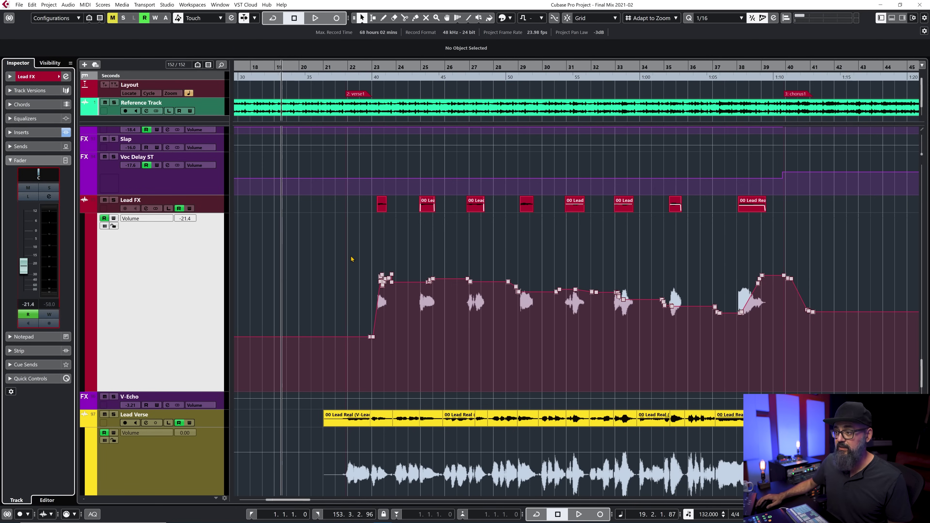
# Step: Select all Lead FX volume automation points across verse 1 and try moving the whole selection by one of its points
pyautogui.hotkey('ctrl', 'a')
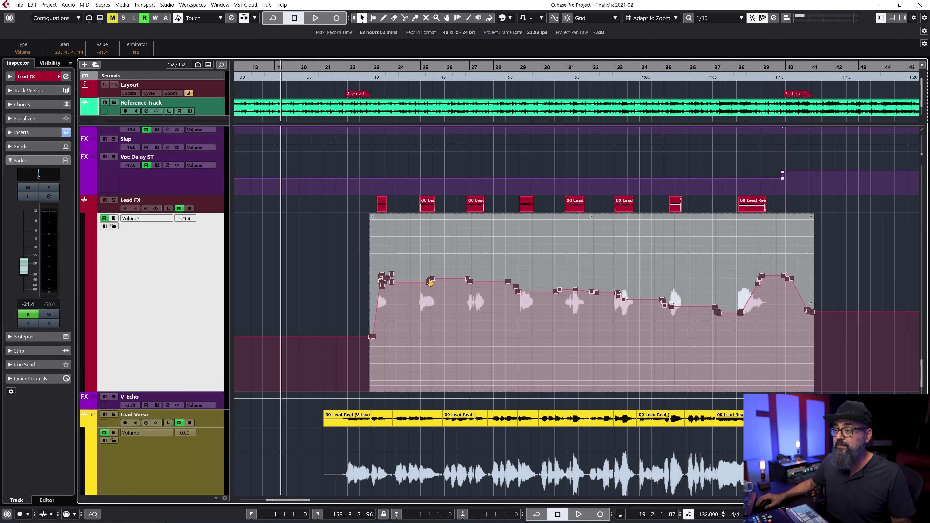
pyautogui.moveTo(337, 245); pyautogui.dragTo(863, 389)
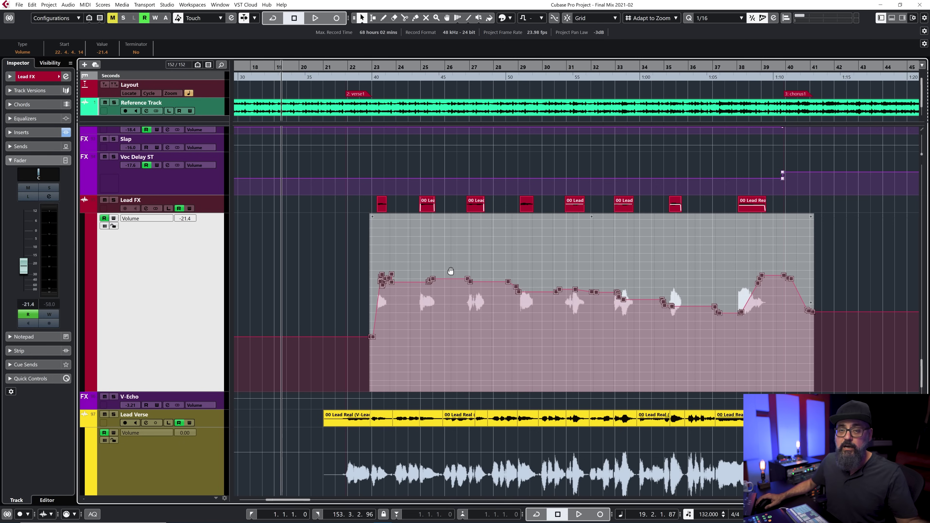
pyautogui.moveTo(432, 281); pyautogui.dragTo(432, 271)
pyautogui.hotkey('ctrl', 'z')
pyautogui.moveTo(331, 252); pyautogui.dragTo(835, 352)
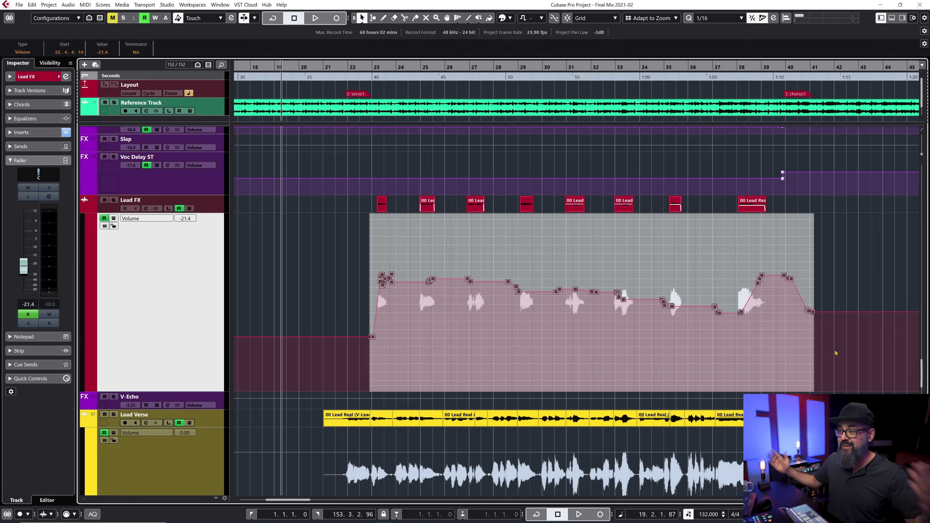
pyautogui.click(432, 281)
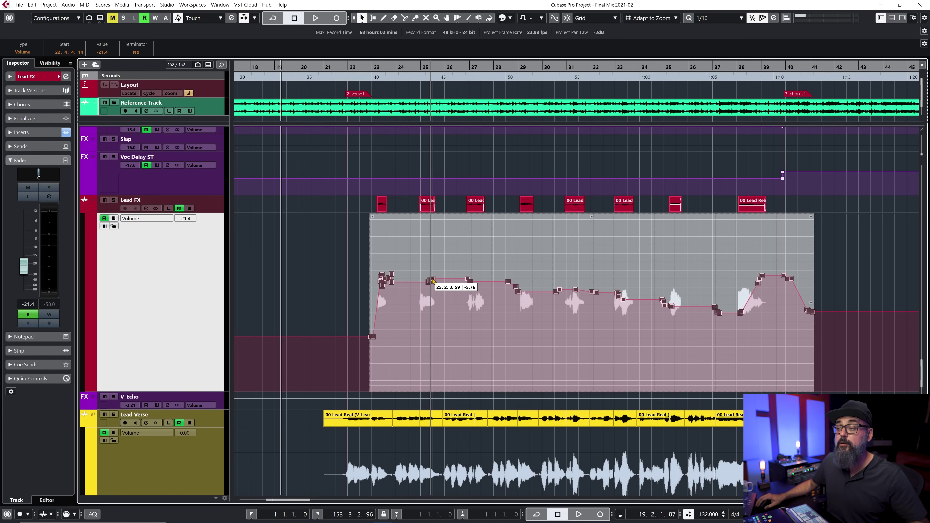
pyautogui.moveTo(432, 281); pyautogui.dragTo(473, 274)
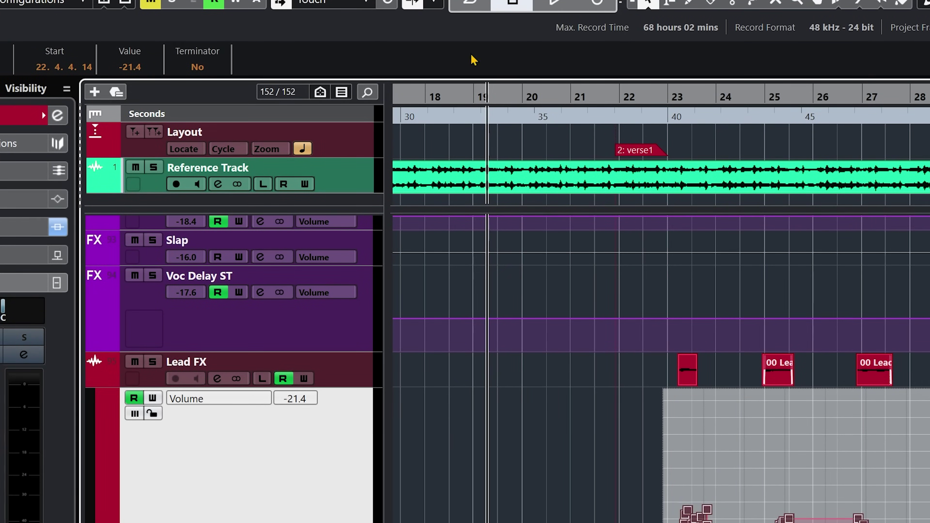
# Step: Raise the selected Lead FX automation points together until the first point's value is -19.9
pyautogui.scroll(4, 107, 45)
pyautogui.scroll(-3, 107, 45)
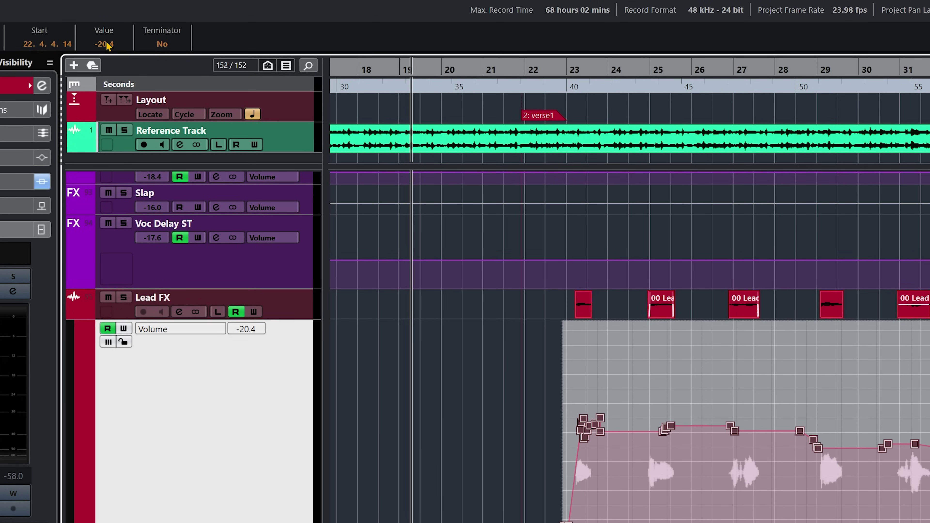
pyautogui.scroll(3, 107, 46)
pyautogui.scroll(-6, 108, 46)
pyautogui.scroll(4, 110, 47)
# Step: Set the value of the selected automation points to -5.18 and undo the change
pyautogui.click(115, 45)
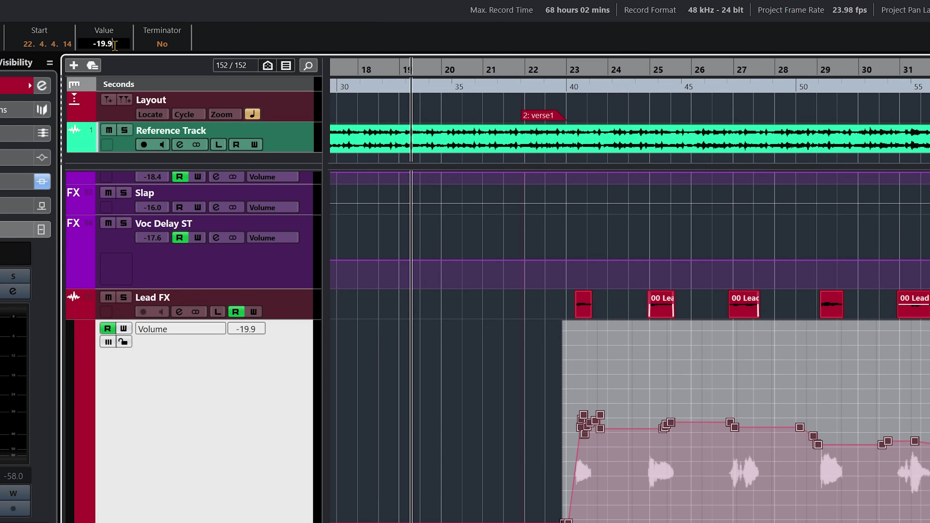
pyautogui.moveTo(115, 45); pyautogui.dragTo(52, 50)
pyautogui.write('-5.18')
pyautogui.press('Return')
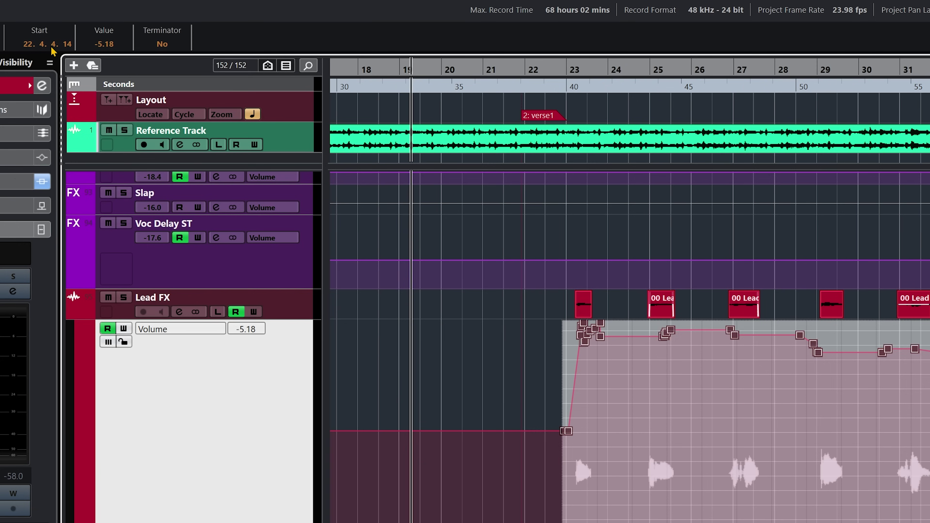
pyautogui.hotkey('ctrl', 'z')
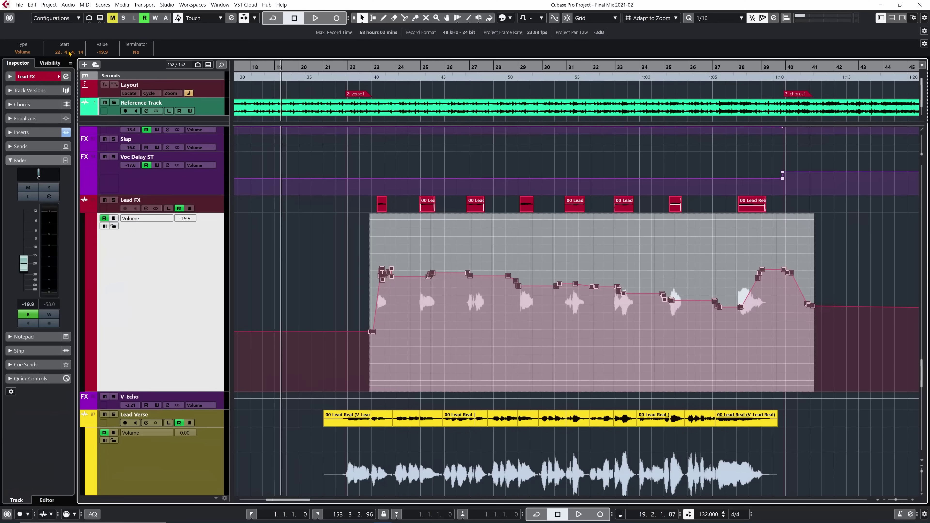
# Step: Shift the selected Lead FX automation points earlier so that they start at about 22. 1. 4. 119
pyautogui.moveTo(70, 53)
pyautogui.mouseDown()
pyautogui.moveTo(71, 75)
pyautogui.moveTo(75, 68)
pyautogui.moveTo(83, 78)
pyautogui.moveTo(83, 49)
pyautogui.mouseUp()
pyautogui.moveTo(593, 363); pyautogui.dragTo(574, 364)
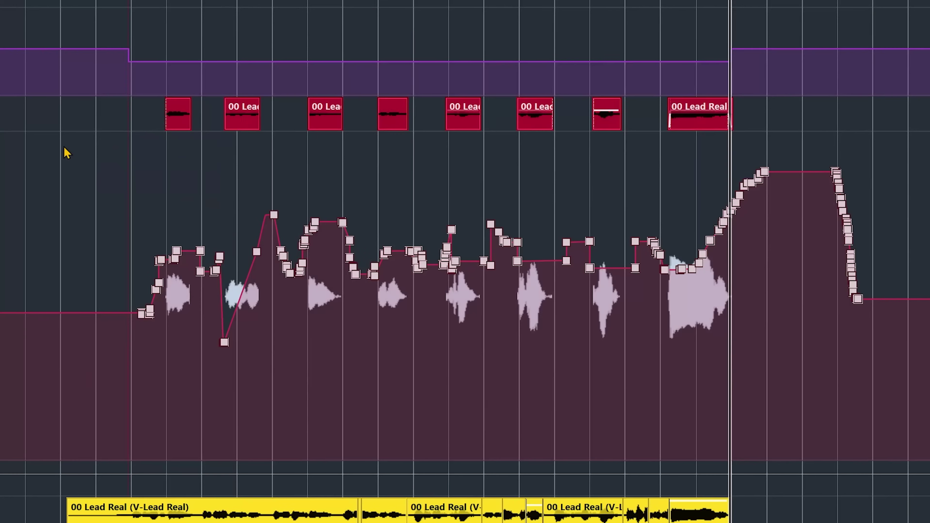
# Step: Select the densely written Lead FX volume automation over the eight clips, and try shifting it down and scaling it vertically, undoing the shift
pyautogui.moveTo(64, 147); pyautogui.dragTo(857, 384)
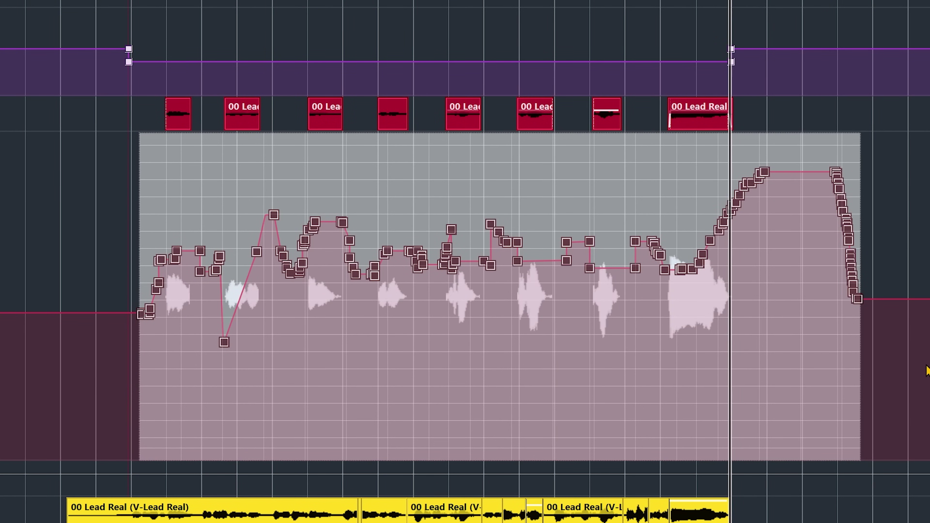
pyautogui.moveTo(511, 142)
pyautogui.moveTo(511, 144); pyautogui.dragTo(500, 180)
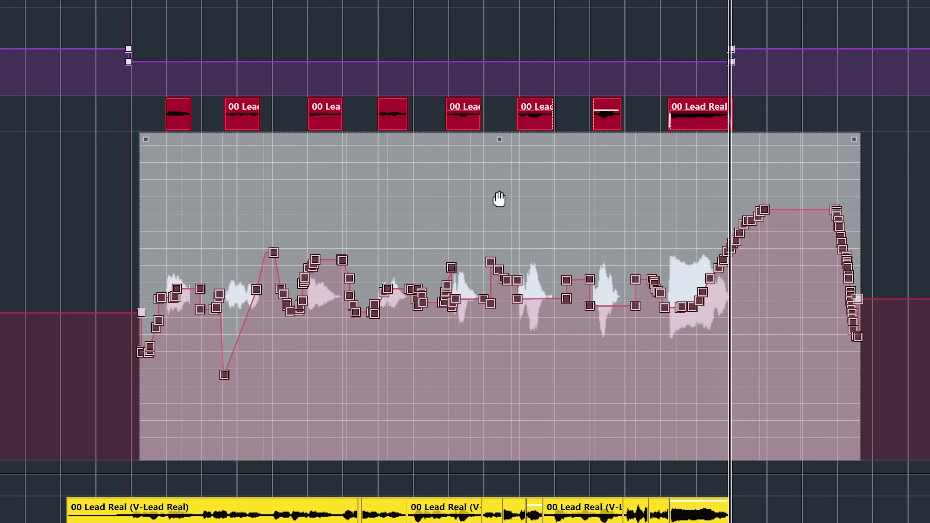
pyautogui.hotkey('ctrl', 'z')
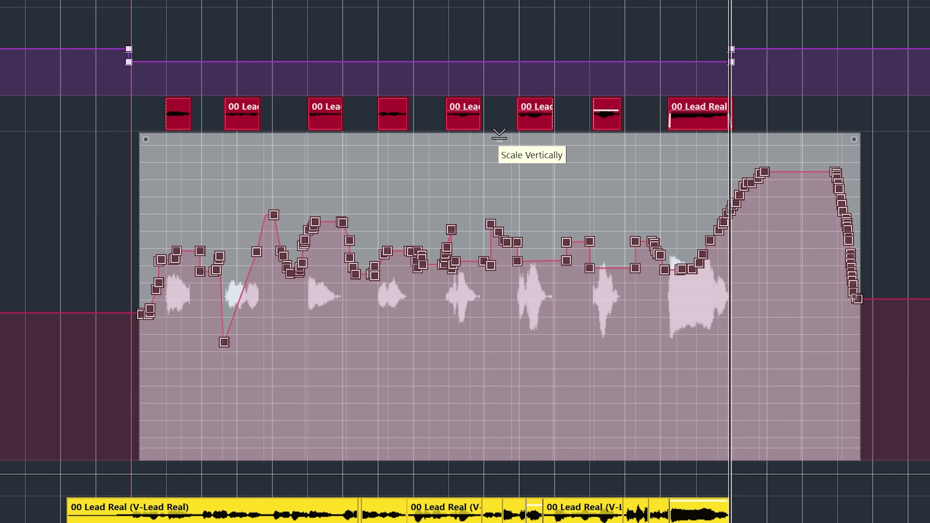
pyautogui.moveTo(499, 134)
pyautogui.mouseDown()
pyautogui.moveTo(499, 201)
pyautogui.moveTo(499, 134)
pyautogui.mouseUp()
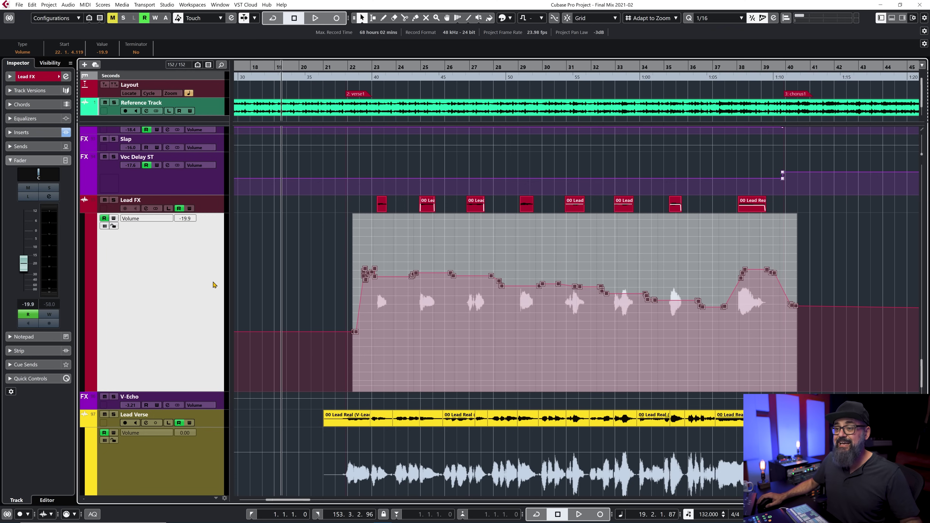
# Step: Deselect the Lead FX automation points and enable Trim mode for the project's automation
pyautogui.click(373, 292)
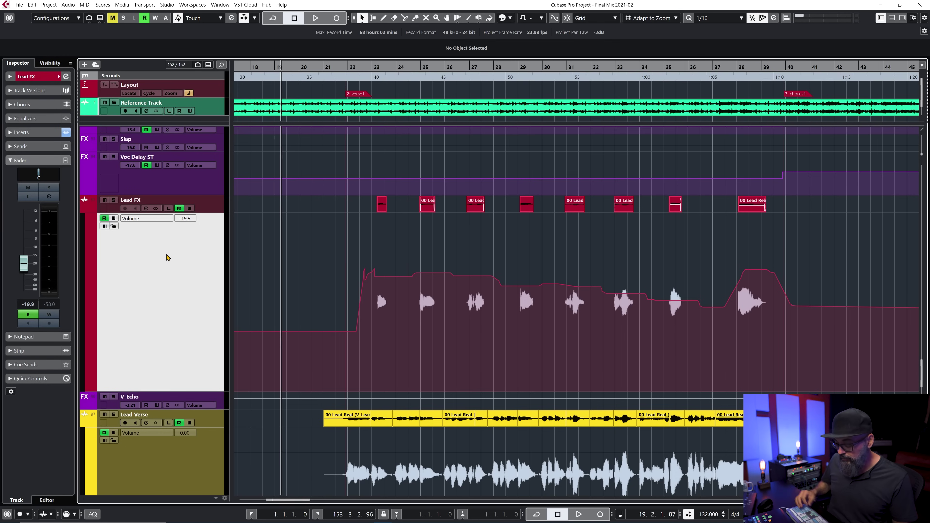
pyautogui.press('F6')
pyautogui.moveTo(688, 100); pyautogui.dragTo(559, 105)
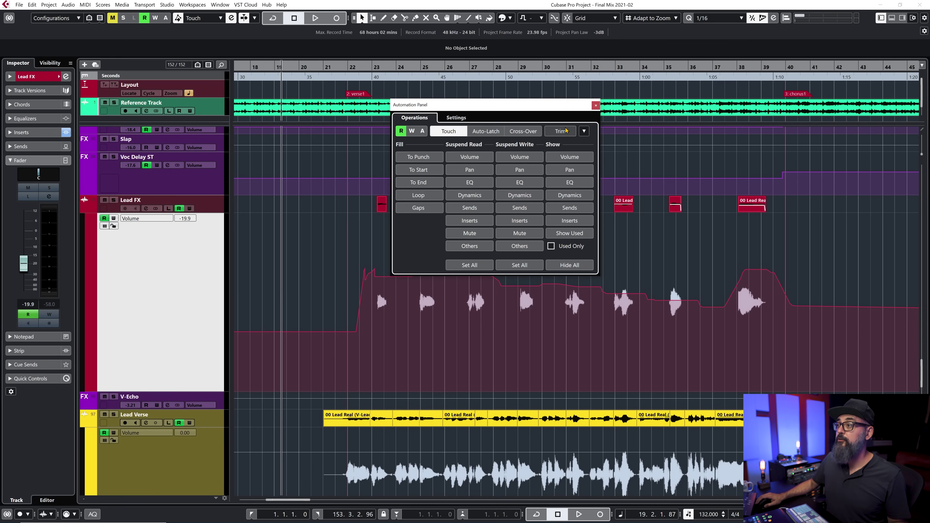
pyautogui.click(566, 131)
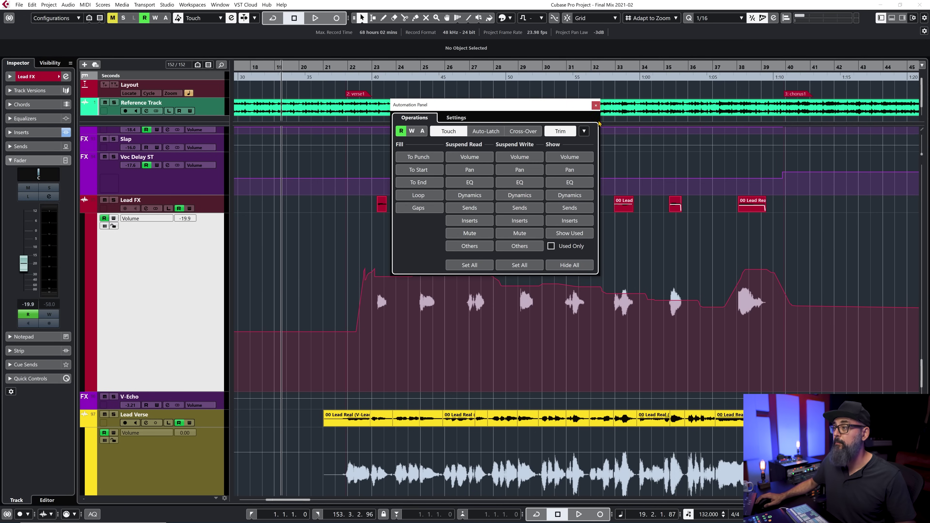
pyautogui.click(596, 105)
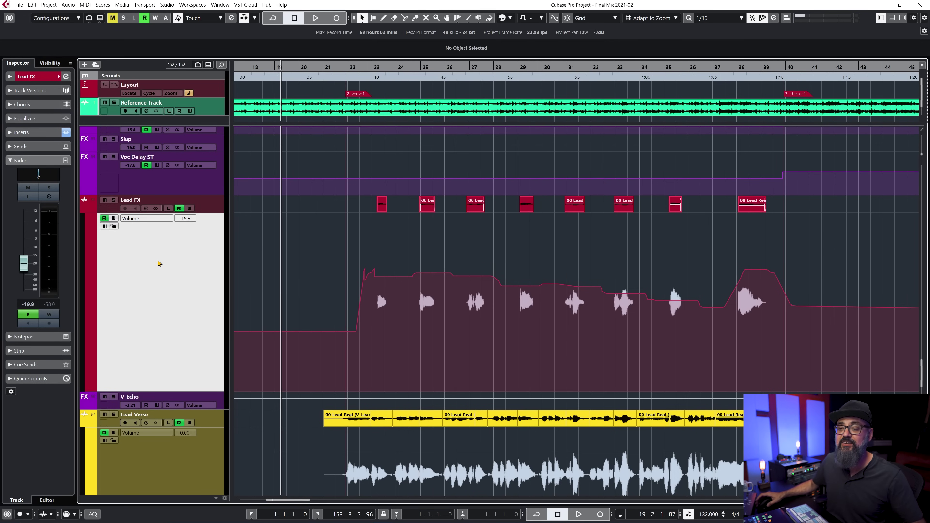
# Step: Write a Lead FX volume trim pass during playback from about bar 22, boosting the first clip and dipping slightly before the second
pyautogui.click(114, 219)
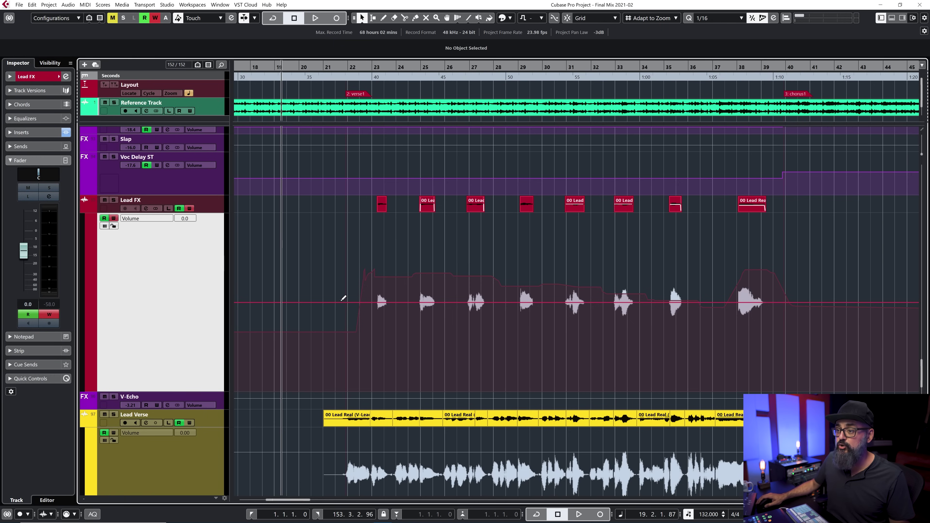
pyautogui.click(353, 77)
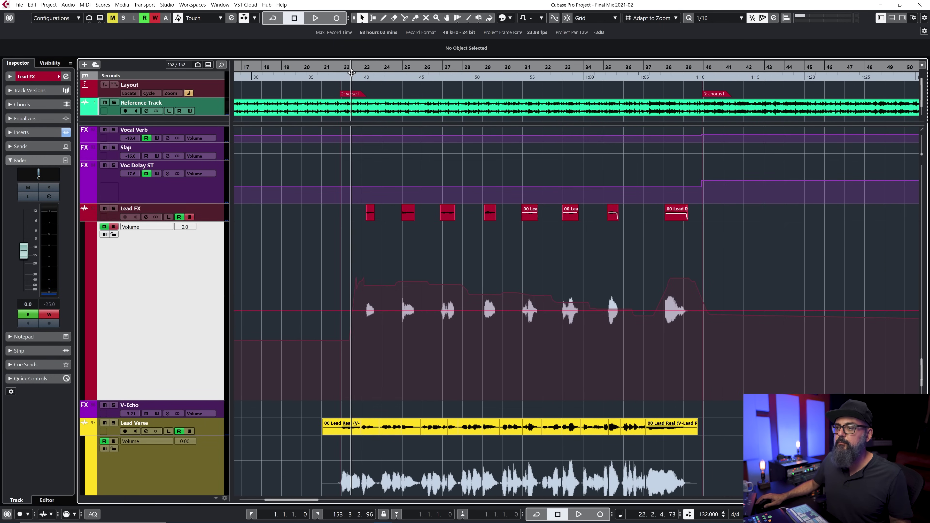
pyautogui.press('space')
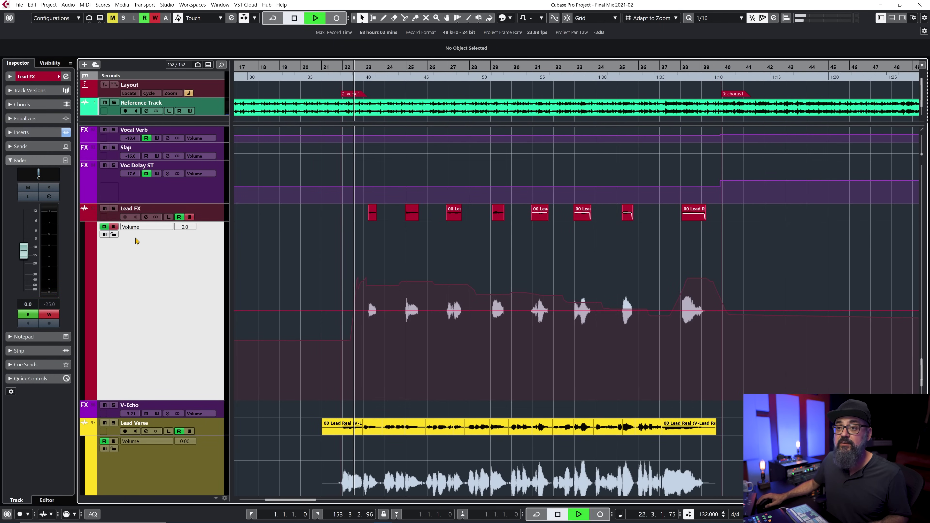
pyautogui.moveTo(23, 251)
pyautogui.mouseDown()
pyautogui.moveTo(25, 222)
pyautogui.moveTo(34, 262)
pyautogui.mouseUp()
pyautogui.press('space')
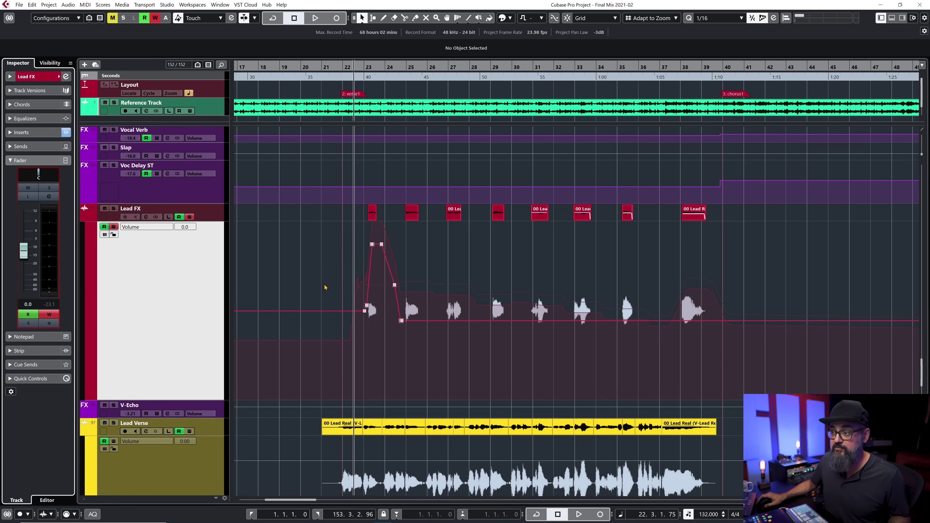
pyautogui.press('h')
pyautogui.press('h')
pyautogui.press('h')
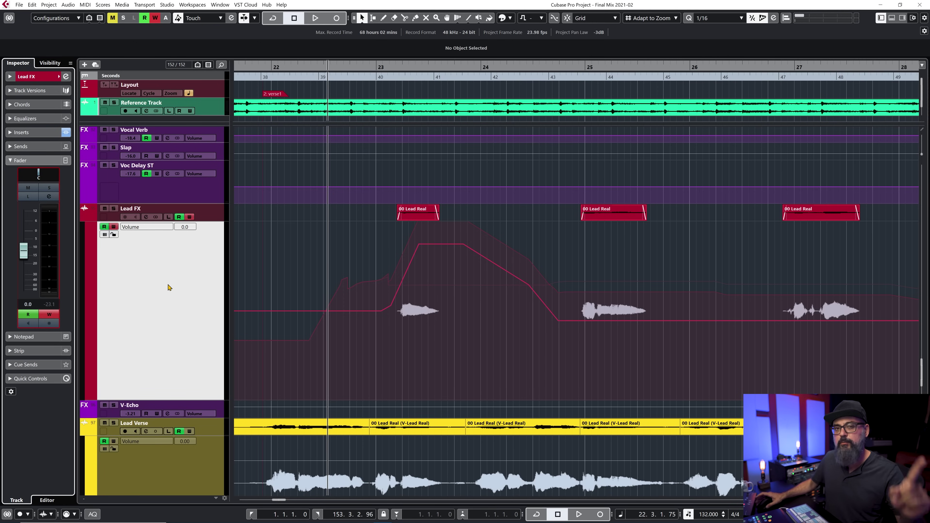
# Step: Turn off Trim mode and disable automation writing for the Lead FX volume
pyautogui.press('F6')
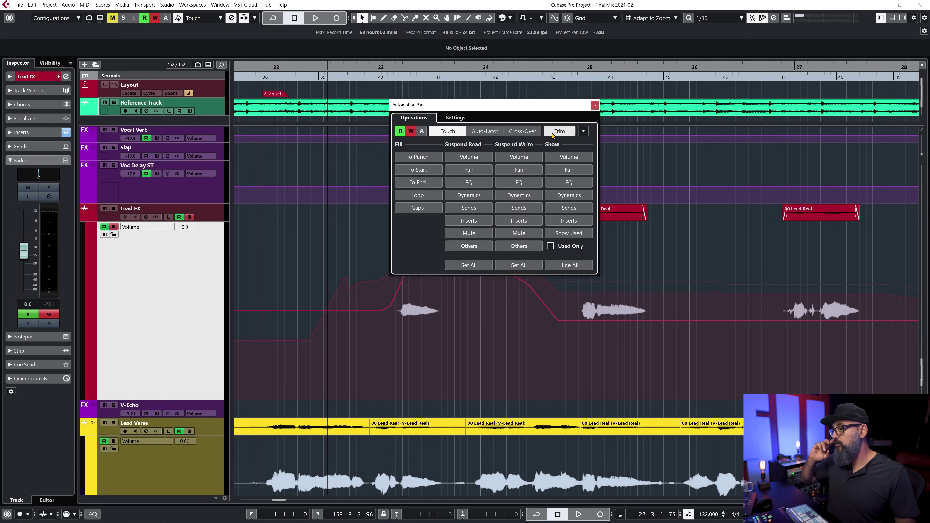
pyautogui.click(553, 133)
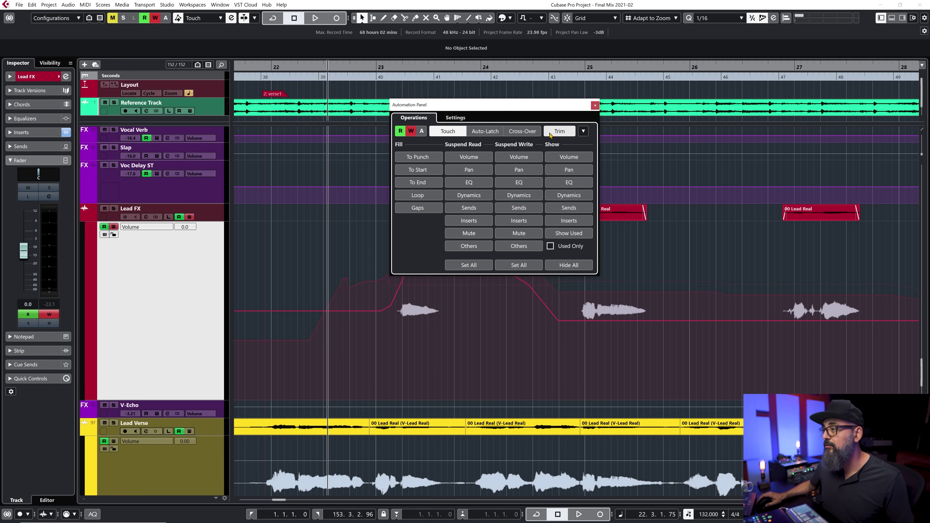
pyautogui.click(567, 132)
pyautogui.click(594, 105)
pyautogui.click(114, 227)
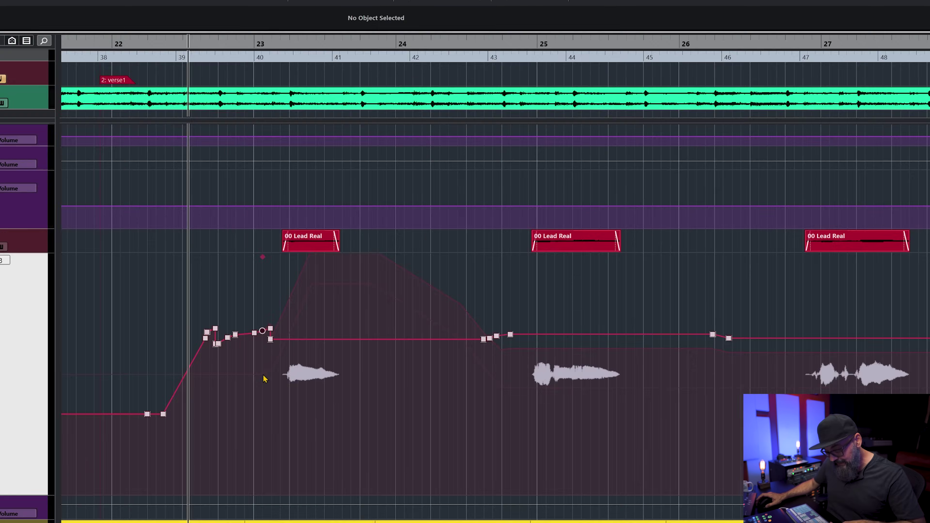
# Step: Freeze the trim automation of the selected Lead FX track and close the Automation Panel
pyautogui.press('F6')
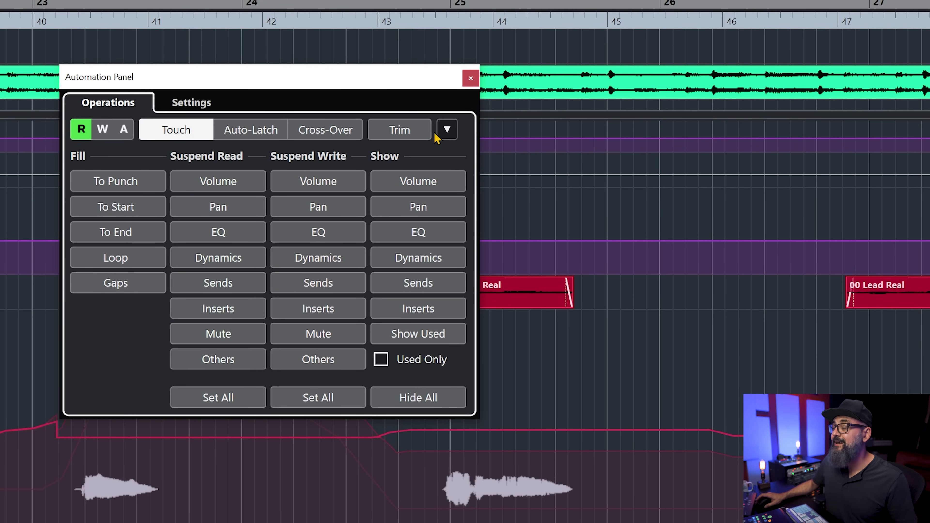
pyautogui.click(444, 131)
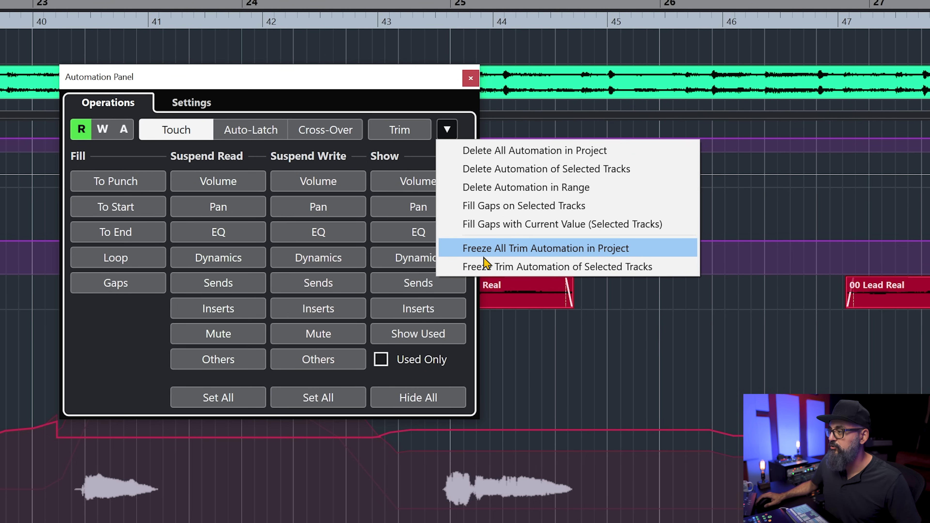
pyautogui.click(508, 273)
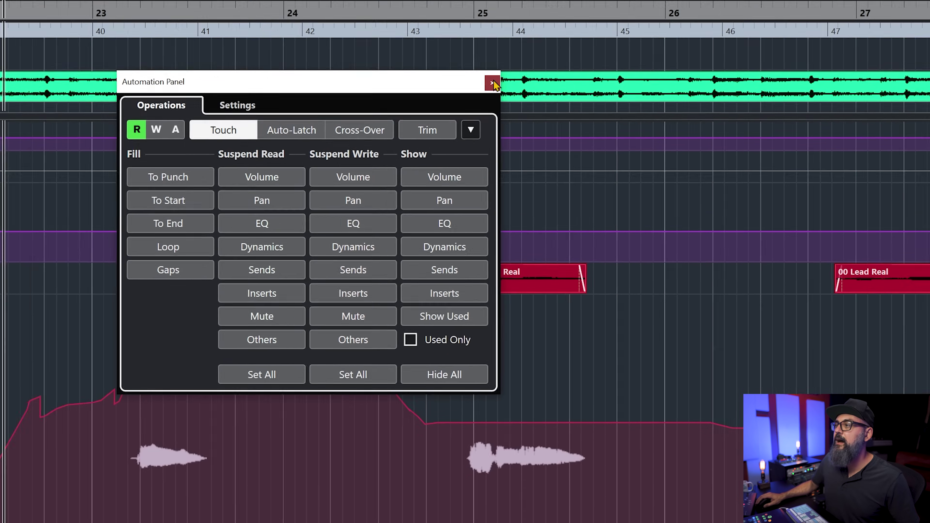
pyautogui.click(470, 78)
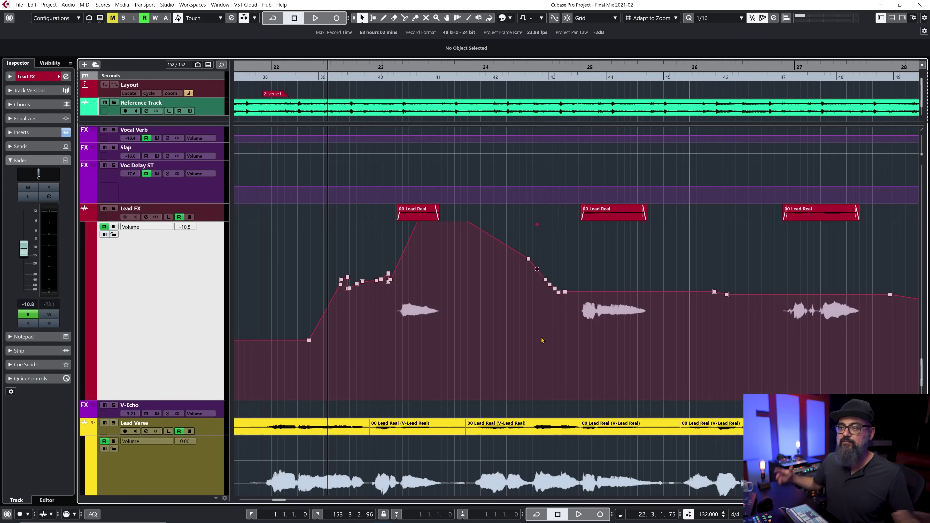
# Step: Undo the trim freeze and the preceding change to the Lead FX volume automation
pyautogui.scroll(3, 500, 277)
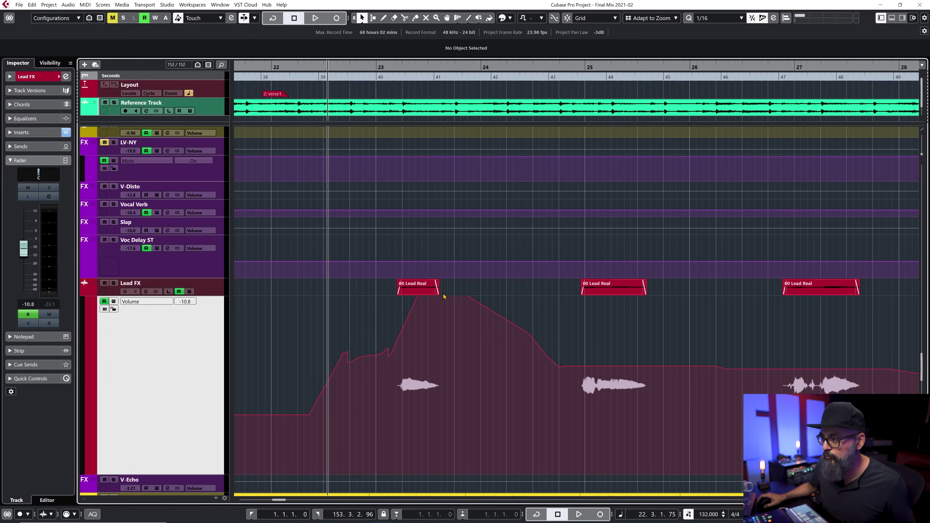
pyautogui.scroll(-3, 441, 311)
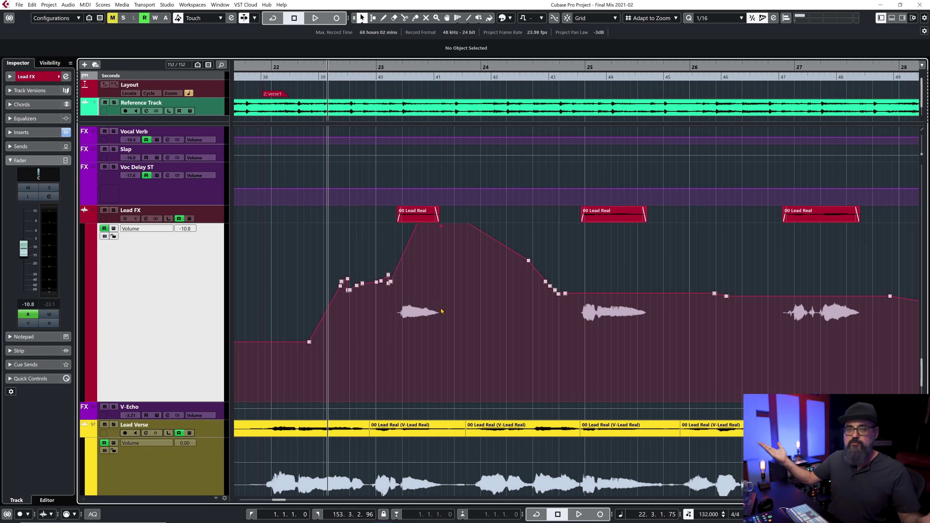
pyautogui.hotkey('ctrl', 'z')
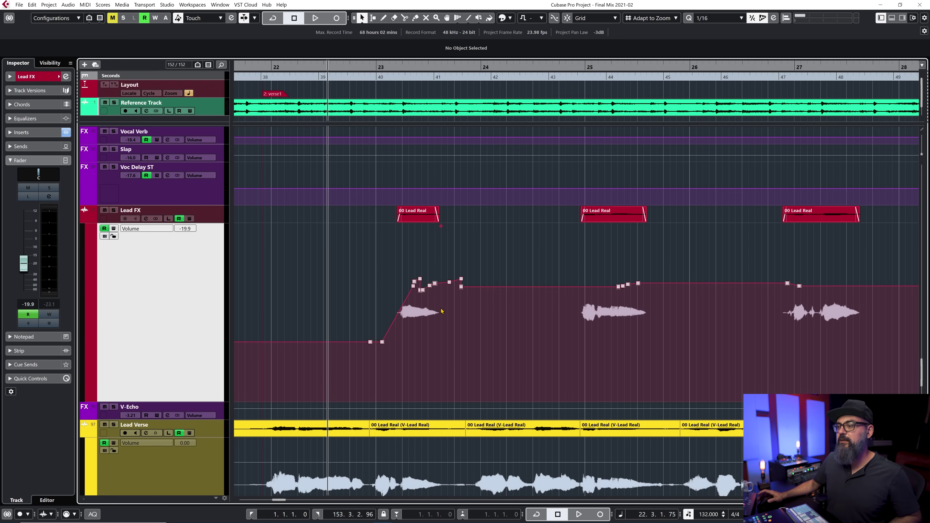
pyautogui.hotkey('ctrl', 'z')
pyautogui.scroll(-2, 441, 311)
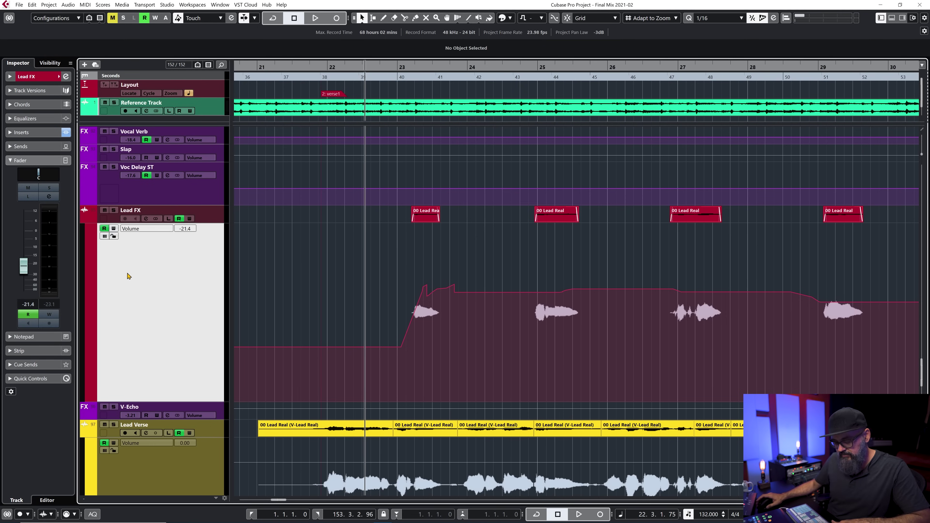
# Step: Enable Trim mode again and set Freeze Trim to On Pass End in the automation settings
pyautogui.press('F6')
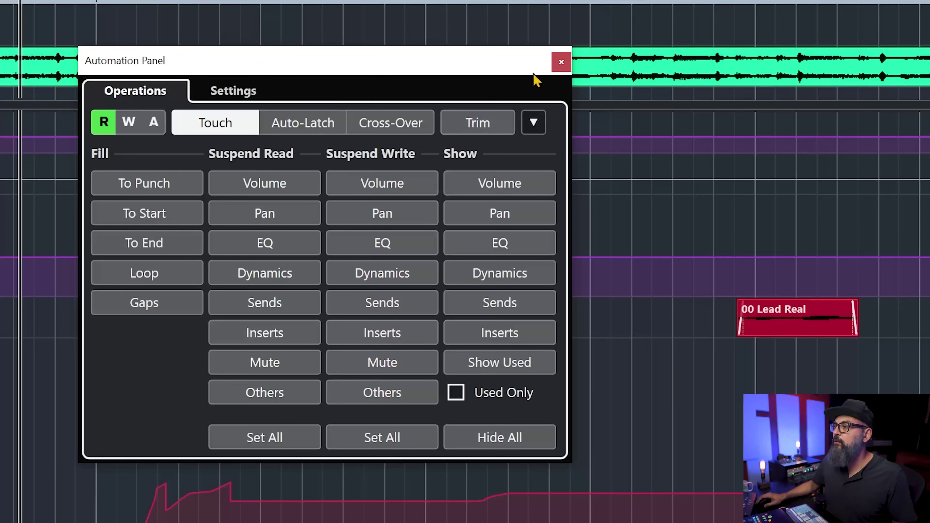
pyautogui.click(482, 132)
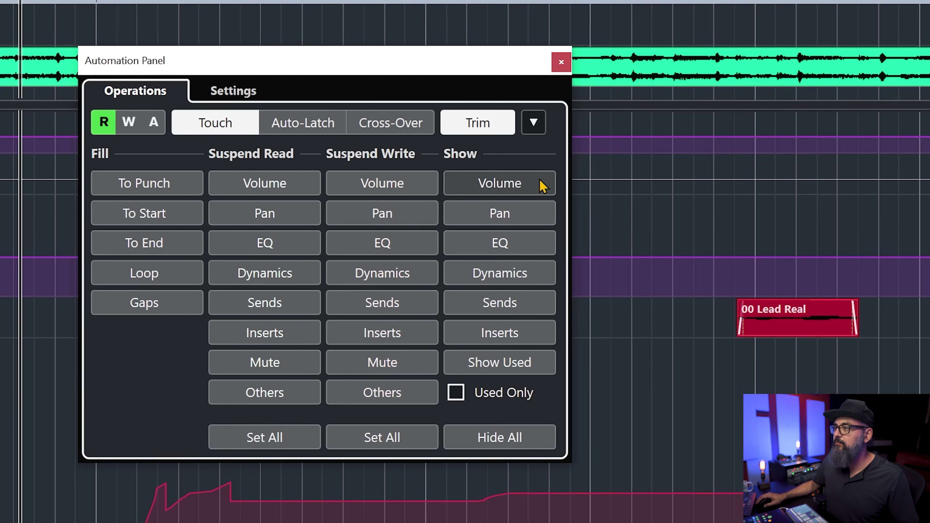
pyautogui.click(248, 94)
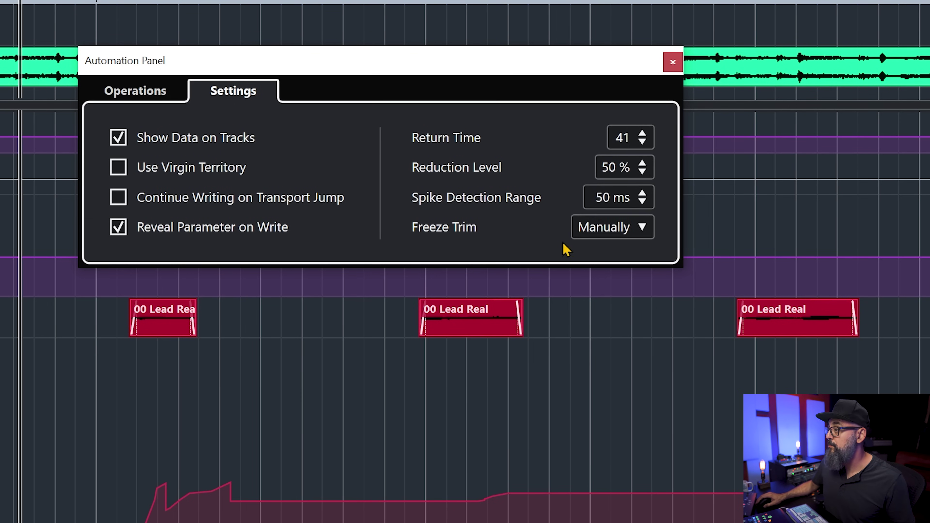
pyautogui.click(601, 237)
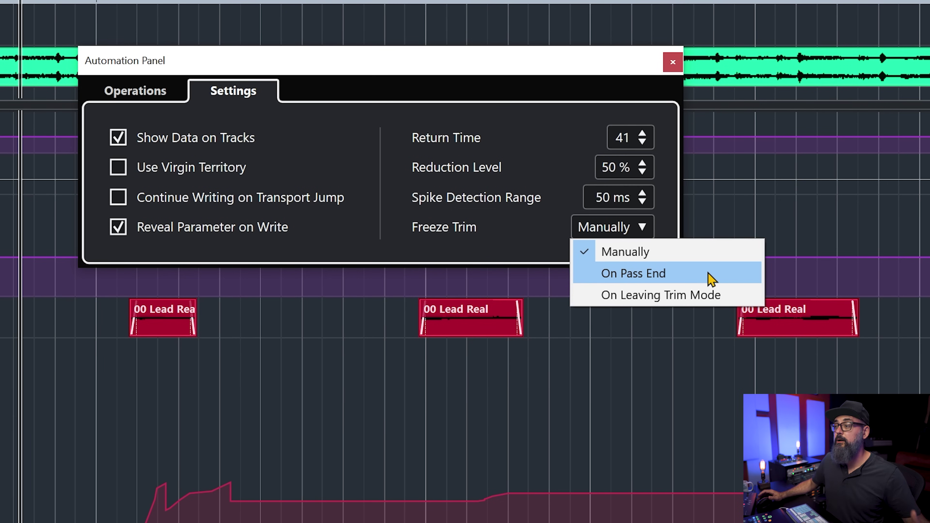
pyautogui.click(691, 272)
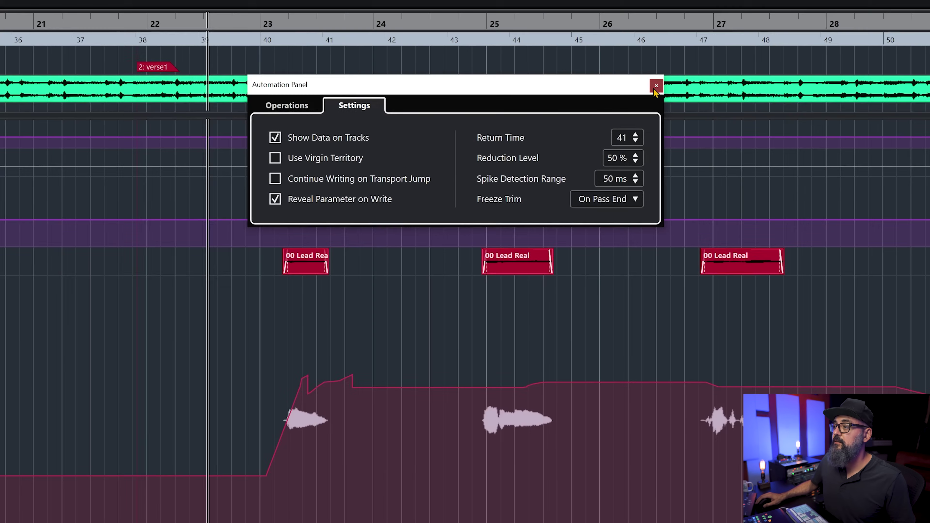
pyautogui.click(672, 62)
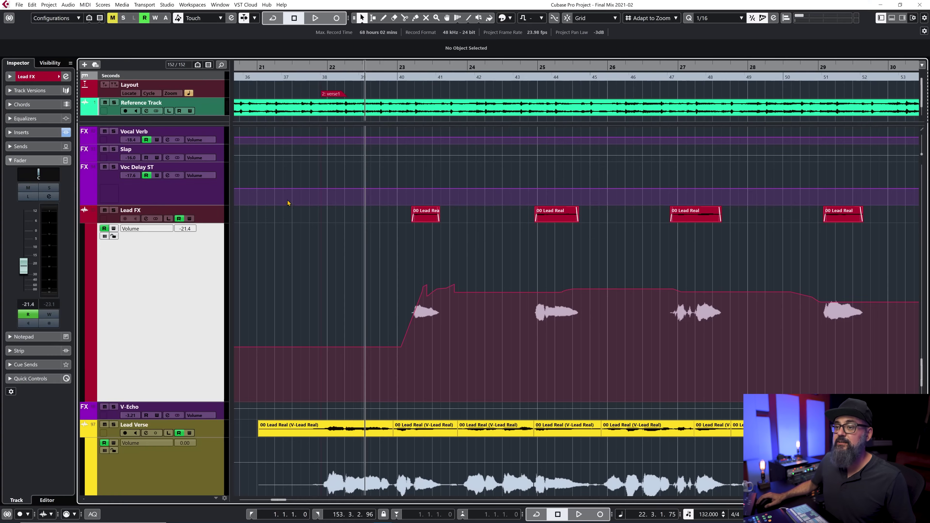
# Step: Write a Lead FX volume trim pass with strong rises and dips around the first clip during playback, and disable writing
pyautogui.press('space')
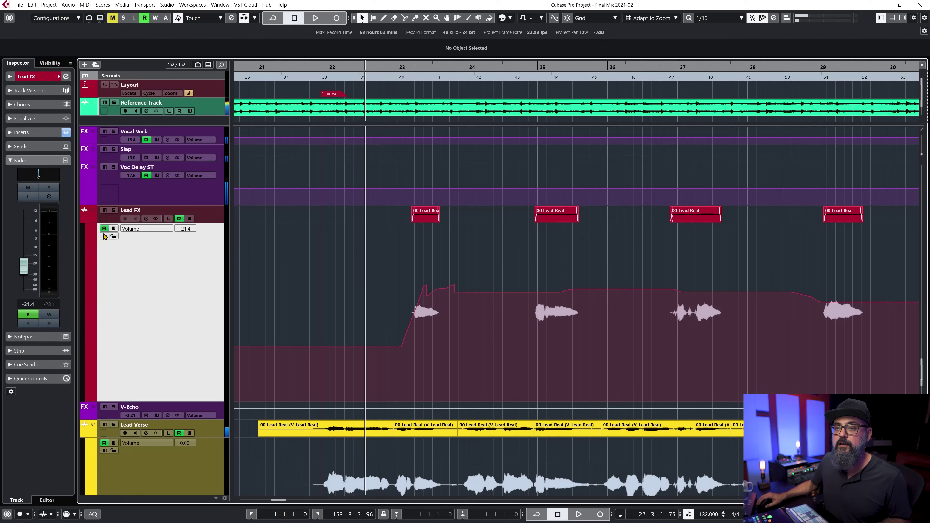
pyautogui.click(113, 229)
pyautogui.moveTo(24, 266)
pyautogui.mouseDown()
pyautogui.moveTo(29, 227)
pyautogui.moveTo(26, 255)
pyautogui.mouseUp()
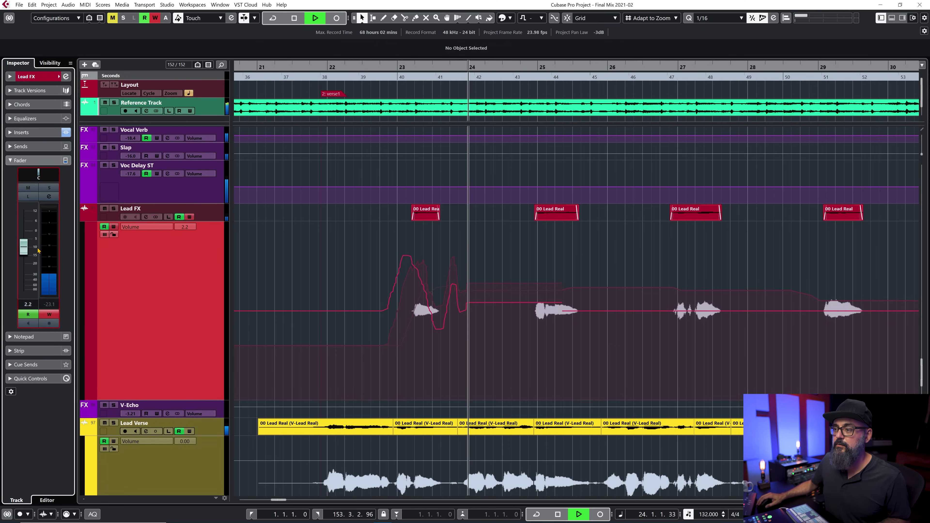
pyautogui.press('space')
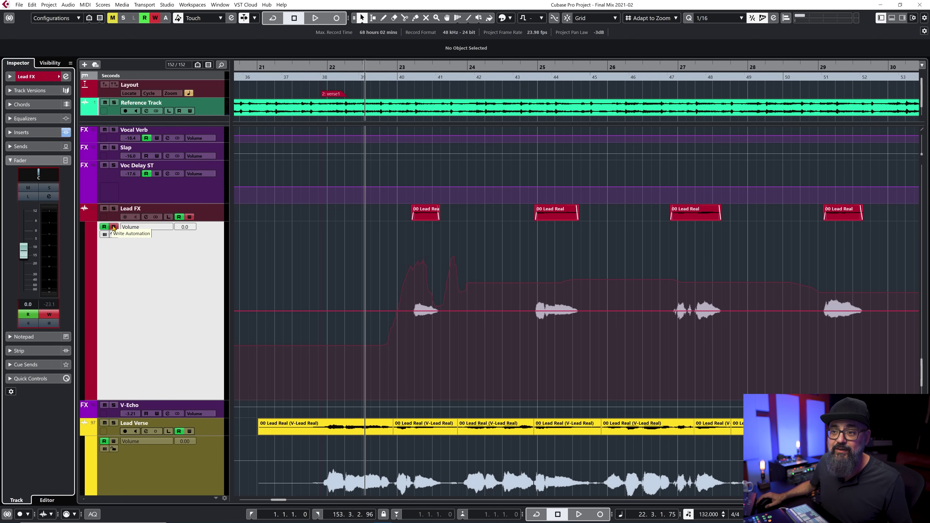
pyautogui.click(113, 227)
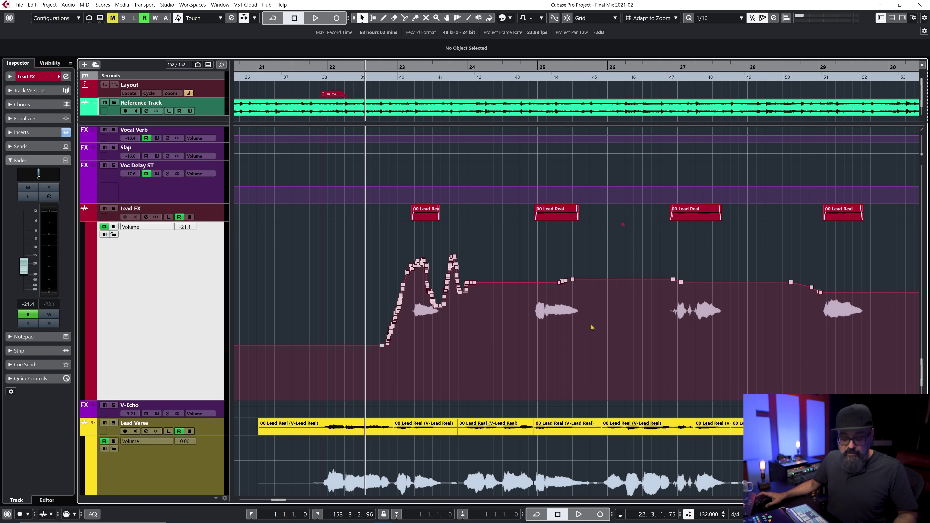
# Step: Undo the automatically frozen trim pass and set Freeze Trim to On Leaving Trim Mode
pyautogui.hotkey('ctrl', 'z')
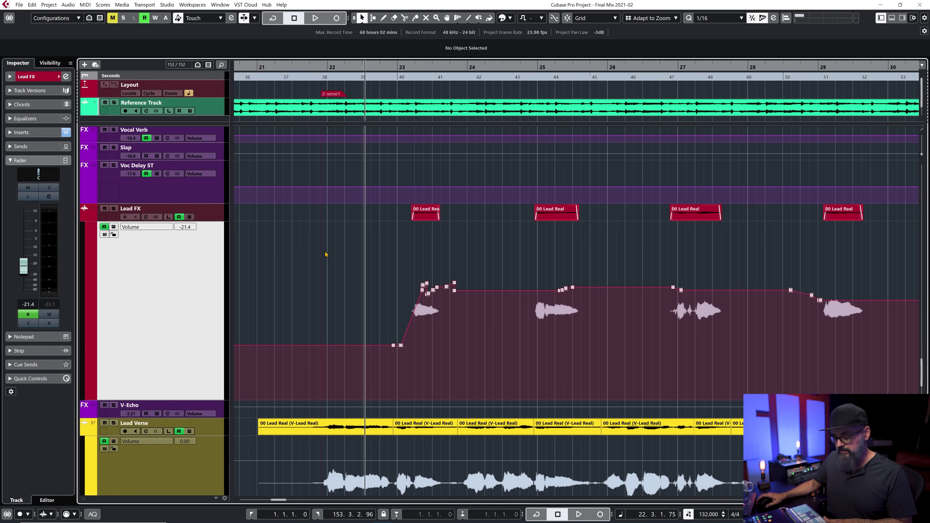
pyautogui.press('F6')
pyautogui.click(455, 117)
pyautogui.click(615, 174)
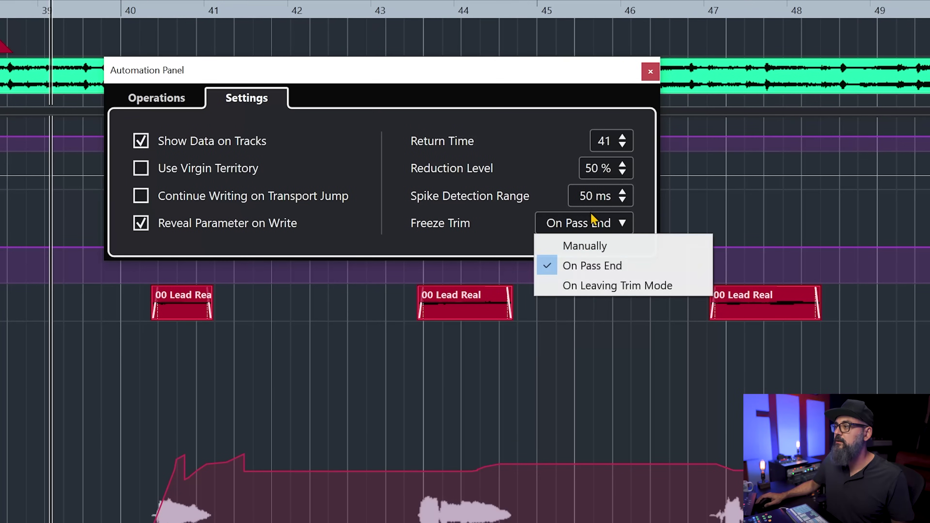
pyautogui.click(617, 285)
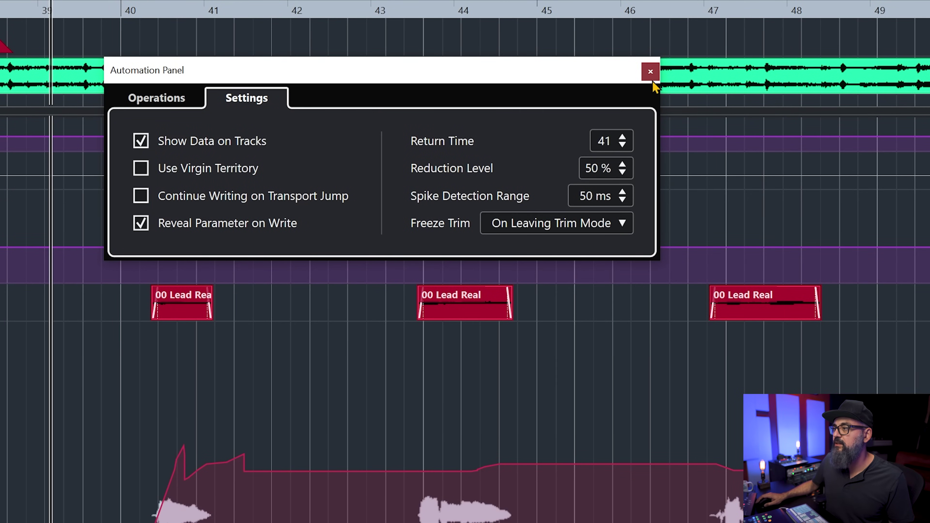
pyautogui.click(650, 71)
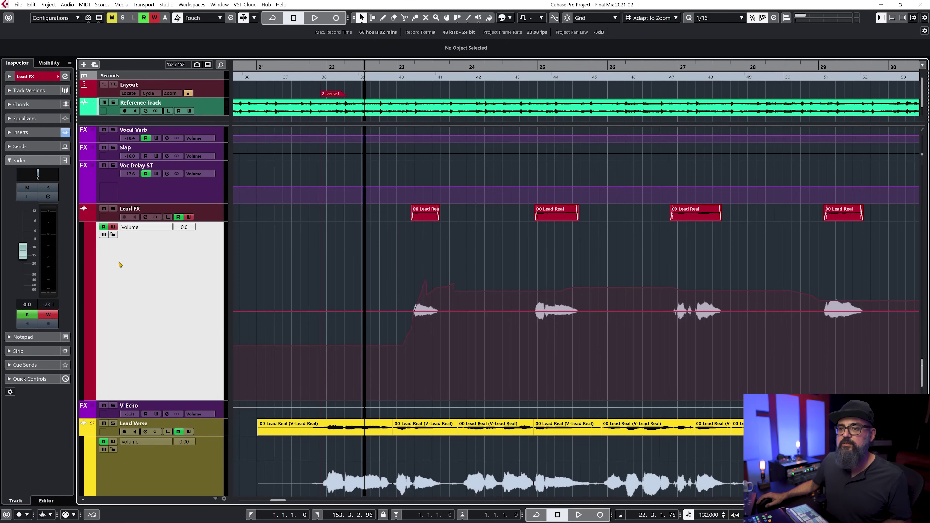
# Step: Write another Lead FX volume trim pass around the first clip during playback and freeze it by leaving Trim mode
pyautogui.press('space')
pyautogui.moveTo(26, 259)
pyautogui.mouseDown()
pyautogui.moveTo(25, 230)
pyautogui.moveTo(27, 261)
pyautogui.moveTo(27, 231)
pyautogui.moveTo(26, 257)
pyautogui.mouseUp()
pyautogui.press('space')
pyautogui.press('F6')
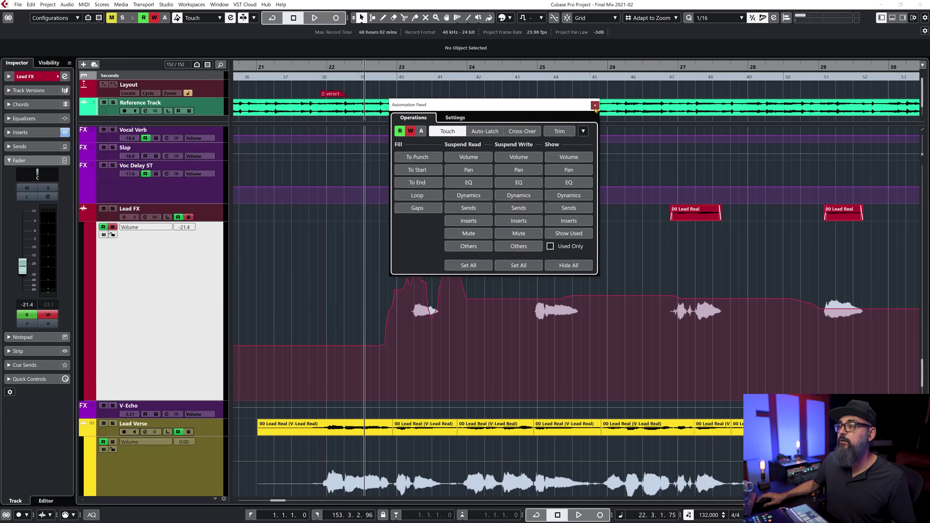
pyautogui.click(595, 106)
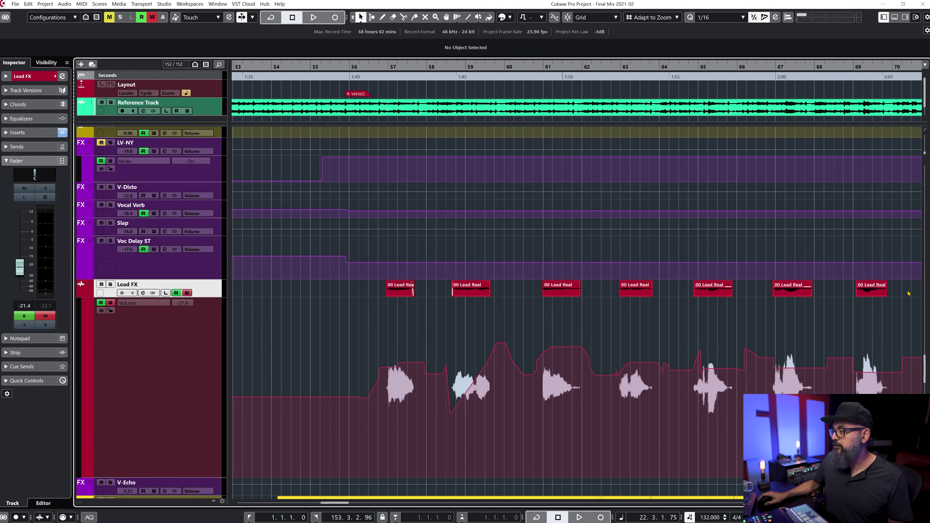
# Step: Try moving the first two Lead FX clips of verse 2 earlier, to start at 54. 4. 2. 118, and undo the move
pyautogui.click(401, 292)
pyautogui.moveTo(372, 272); pyautogui.dragTo(392, 290)
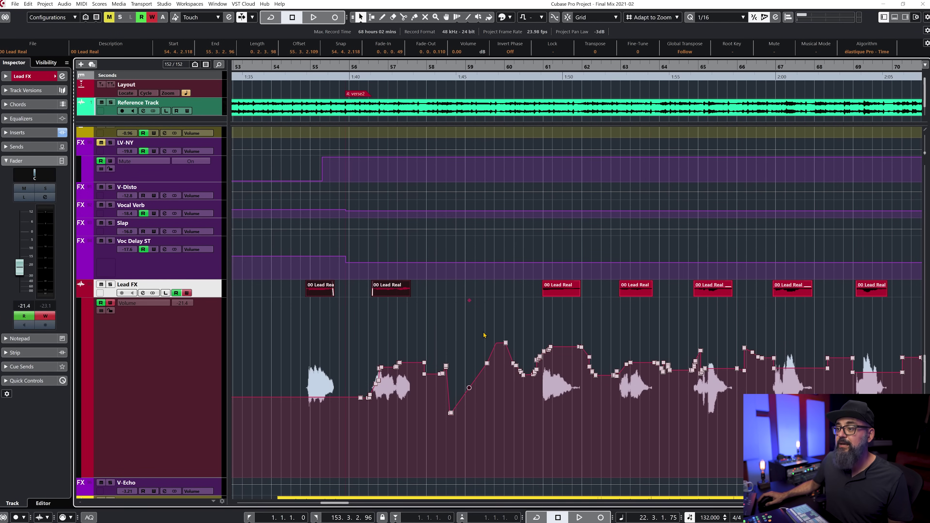
pyautogui.hotkey('ctrl', 'z')
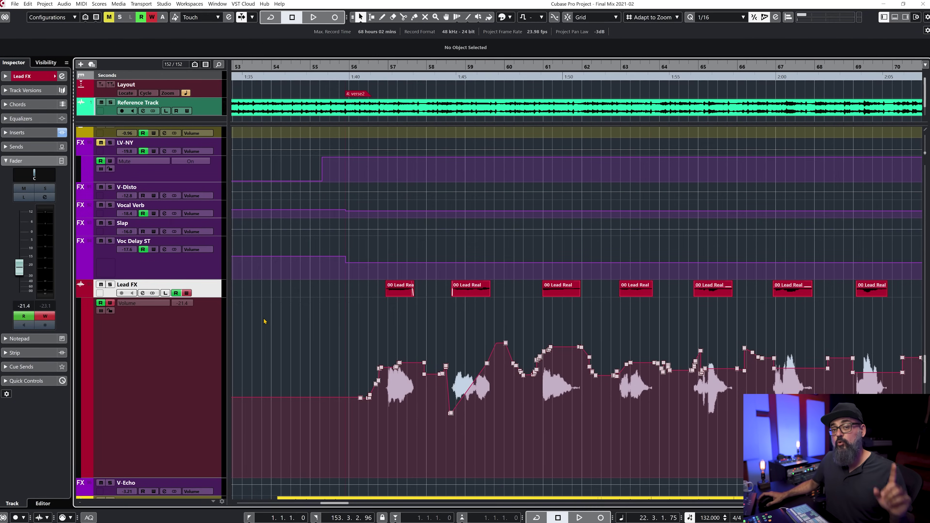
# Step: Enable Automation Follows Events for the project
pyautogui.click(27, 5)
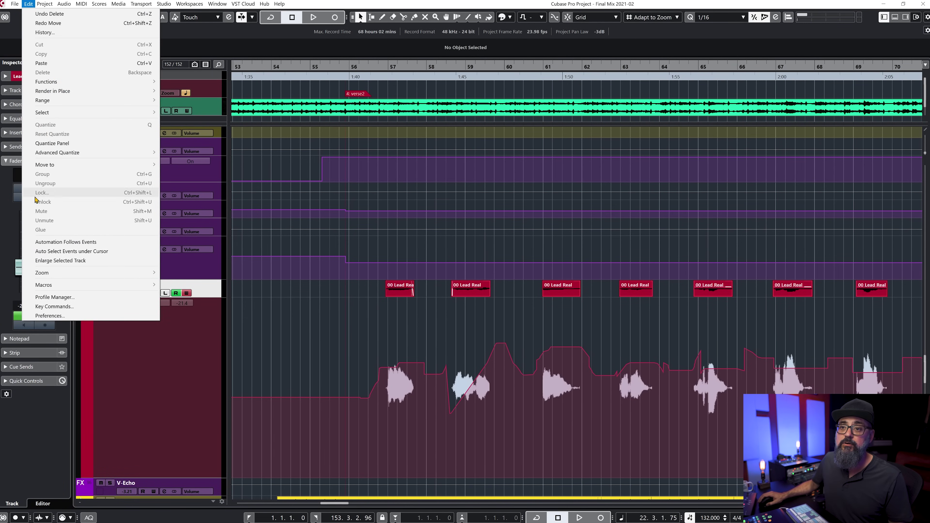
pyautogui.click(43, 242)
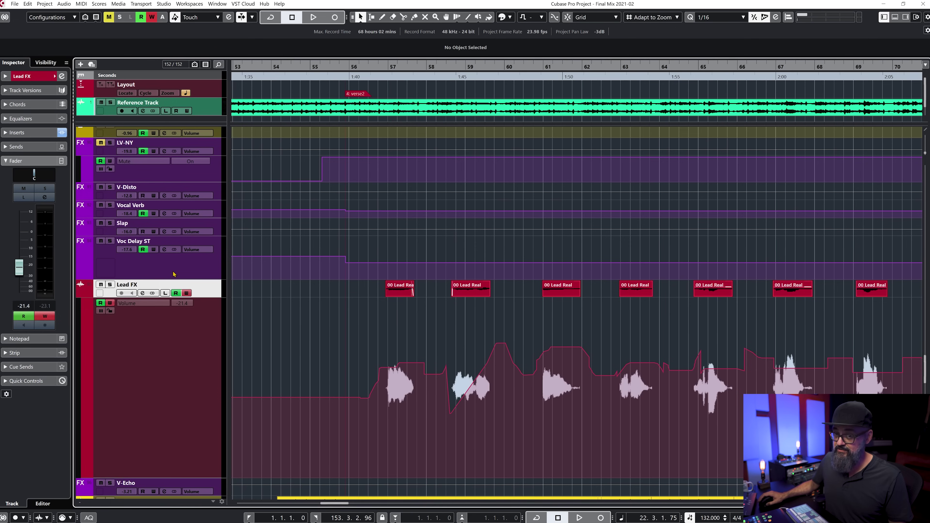
pyautogui.click(352, 298)
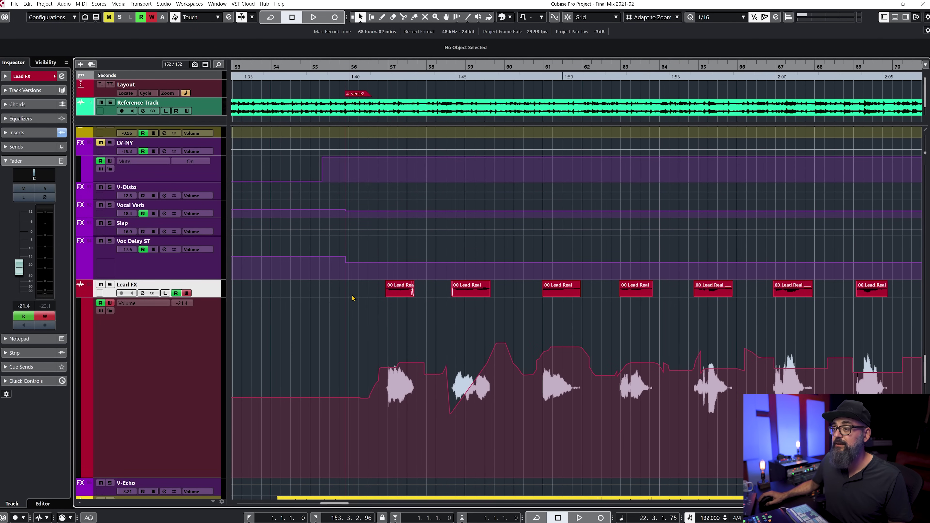
# Step: Try moving the first two Lead FX clips of verse 2 earlier with their automation, to 54. 2. 3. 118, and restore them to 56. 4. 3. 110
pyautogui.moveTo(362, 291); pyautogui.dragTo(489, 298)
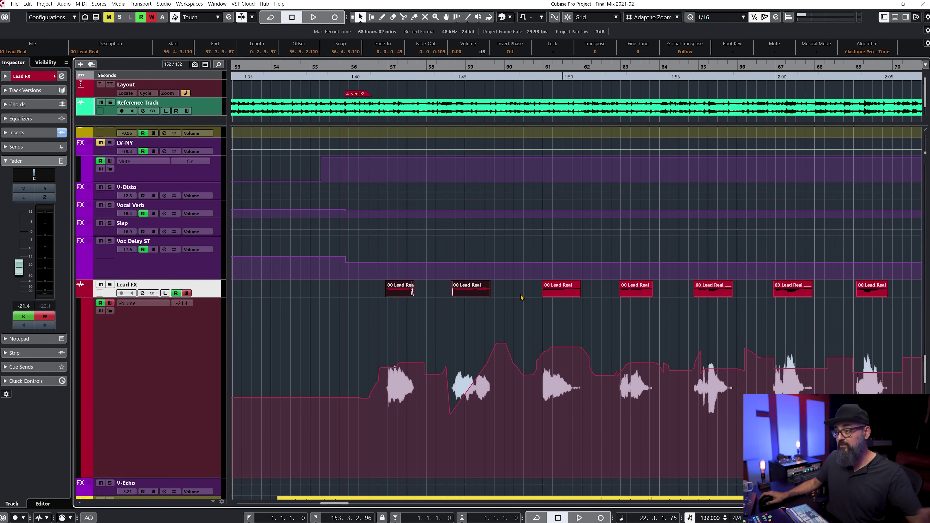
pyautogui.click(404, 293)
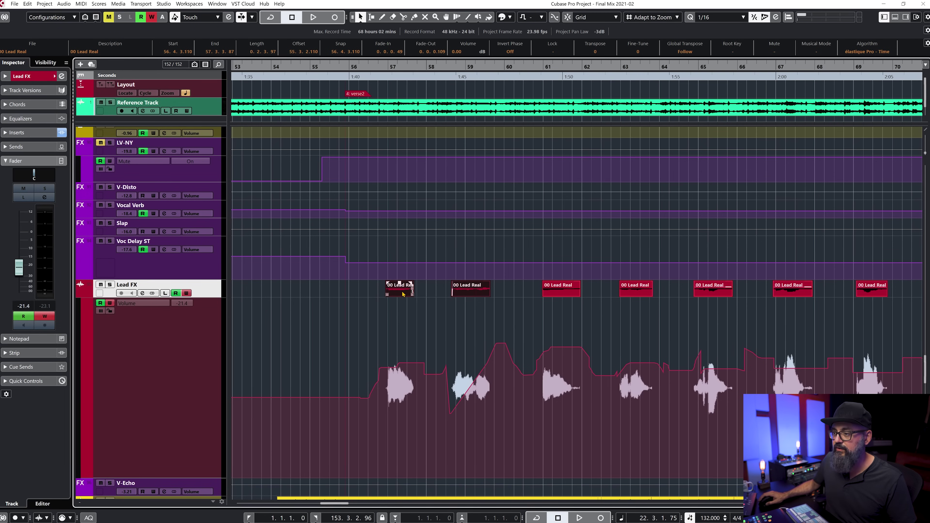
pyautogui.moveTo(399, 292); pyautogui.dragTo(304, 285)
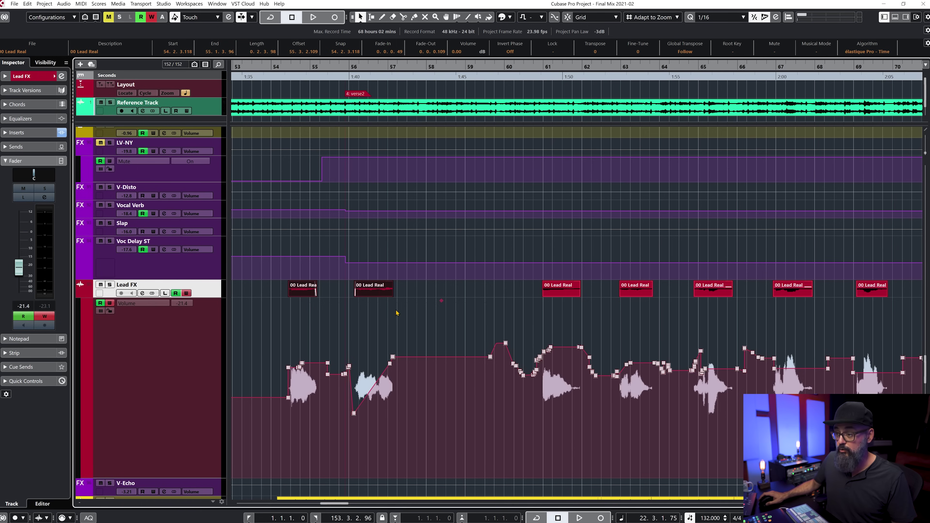
pyautogui.moveTo(378, 291); pyautogui.dragTo(427, 294)
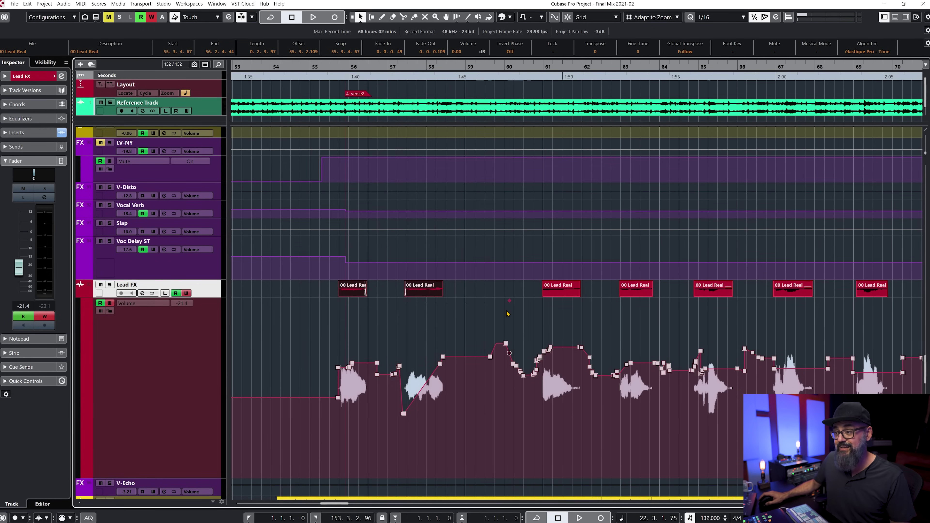
pyautogui.moveTo(345, 291); pyautogui.dragTo(392, 292)
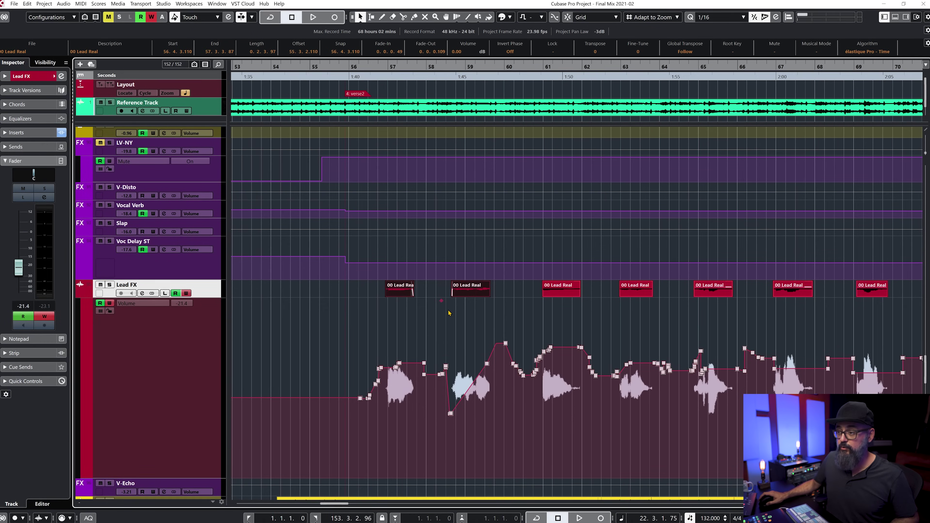
pyautogui.click(404, 177)
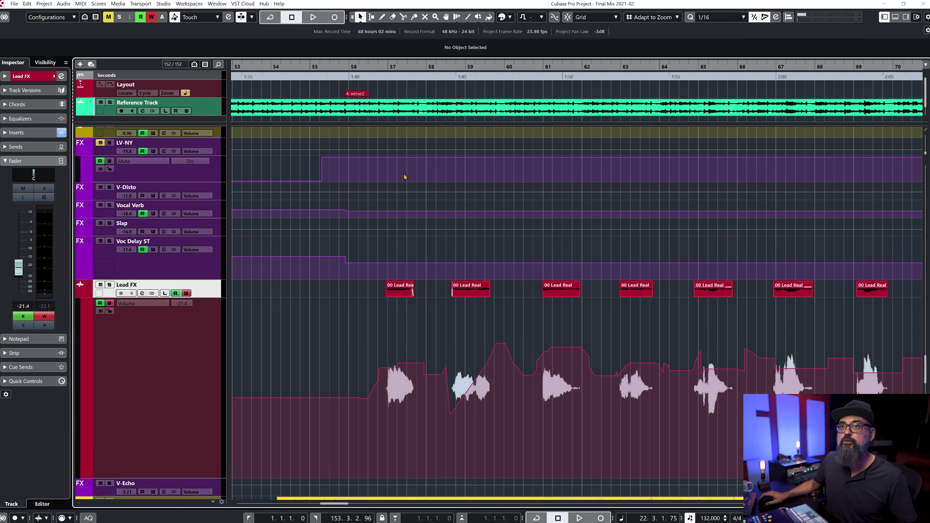
# Step: Move the first three Lead FX clips of verse 2 earlier with their automation, and bring them back to start at 56. 4. 4. 84
pyautogui.click(28, 4)
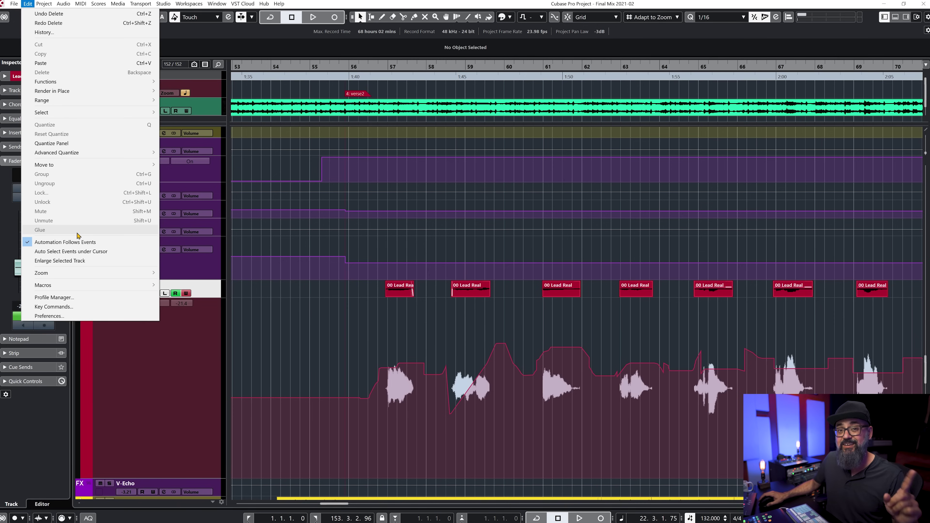
pyautogui.click(362, 311)
pyautogui.moveTo(356, 305); pyautogui.dragTo(510, 295)
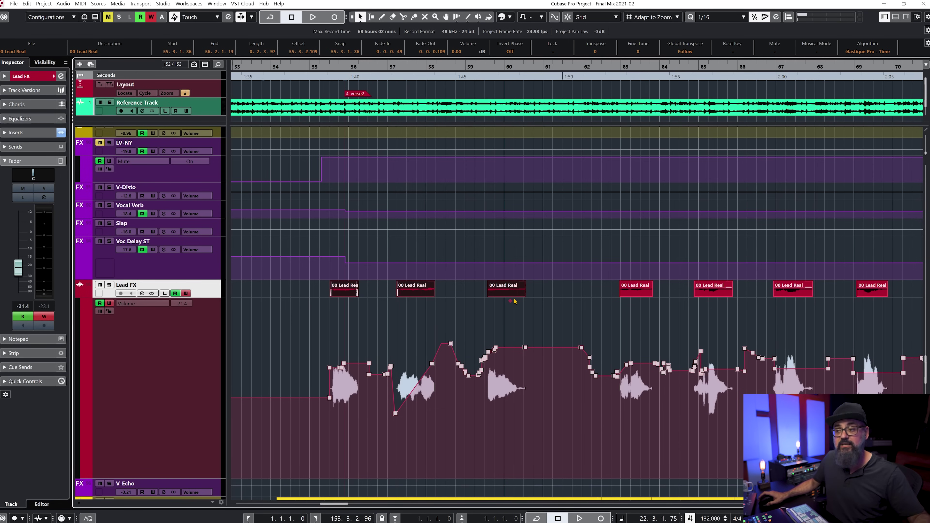
pyautogui.click(340, 295)
pyautogui.moveTo(342, 292); pyautogui.dragTo(409, 306)
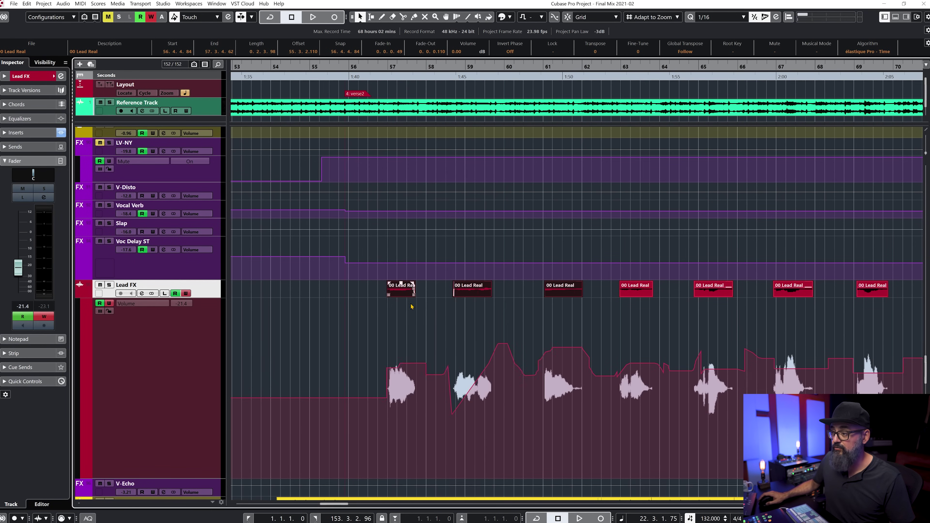
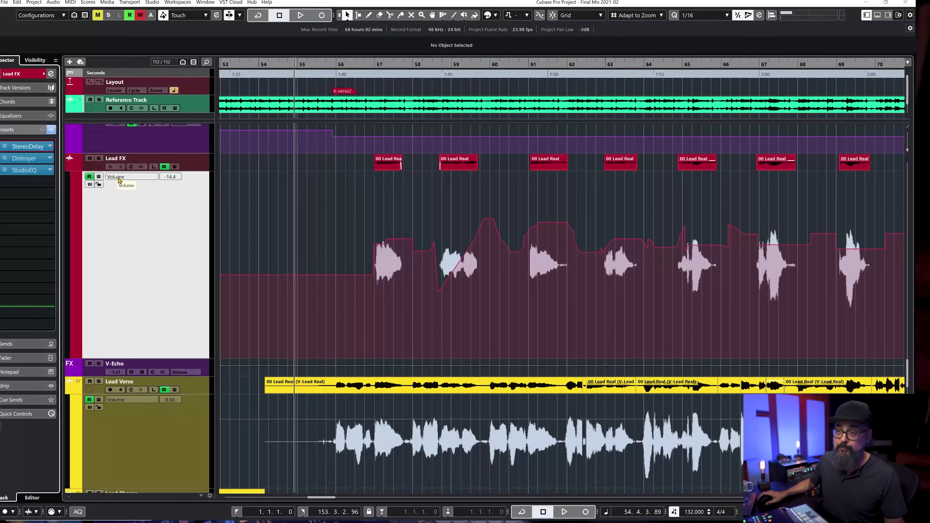
# Step: Hide and show the Lead FX track's automation lane repeatedly, leaving it shown
pyautogui.click(69, 167)
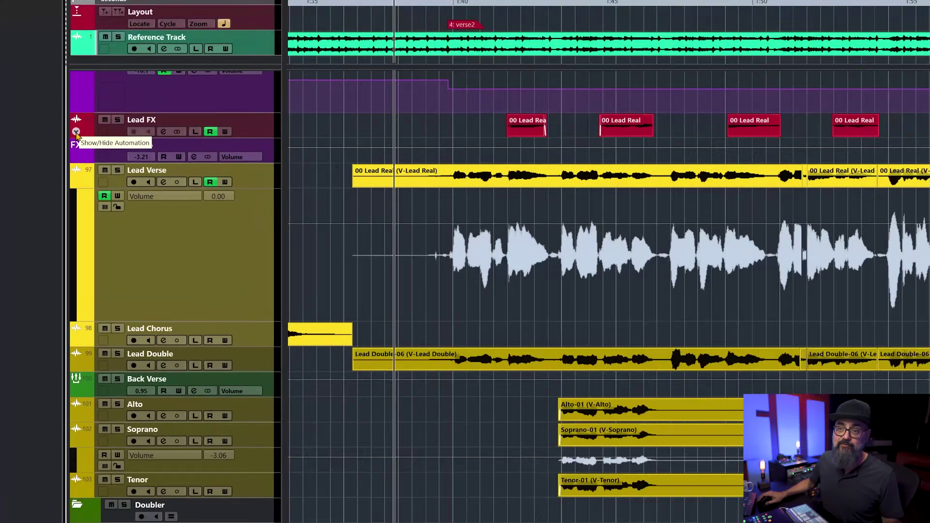
pyautogui.click(76, 132)
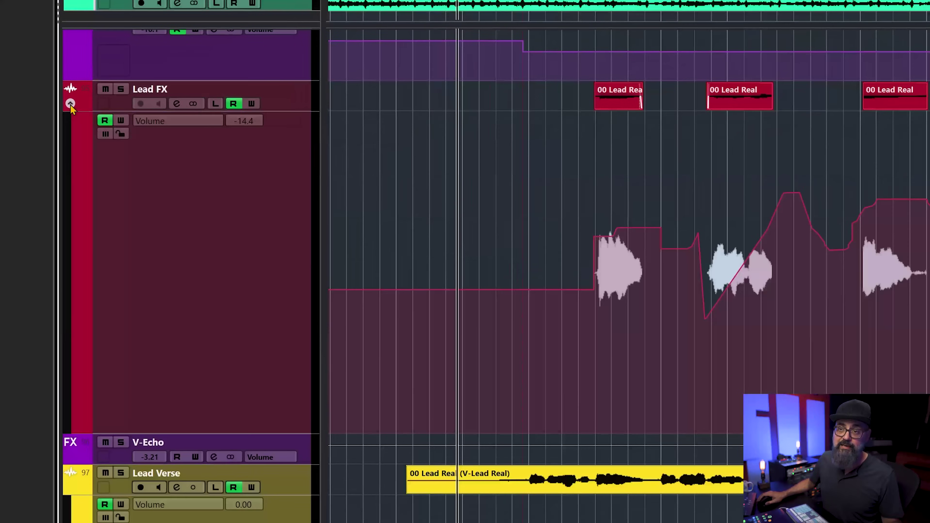
pyautogui.click(70, 104)
pyautogui.click(70, 105)
# Step: Switch the Lead FX automation lane to StereoDelay's Delay1 - Feedback1 to view its curve, and return the lane to Volume
pyautogui.click(203, 167)
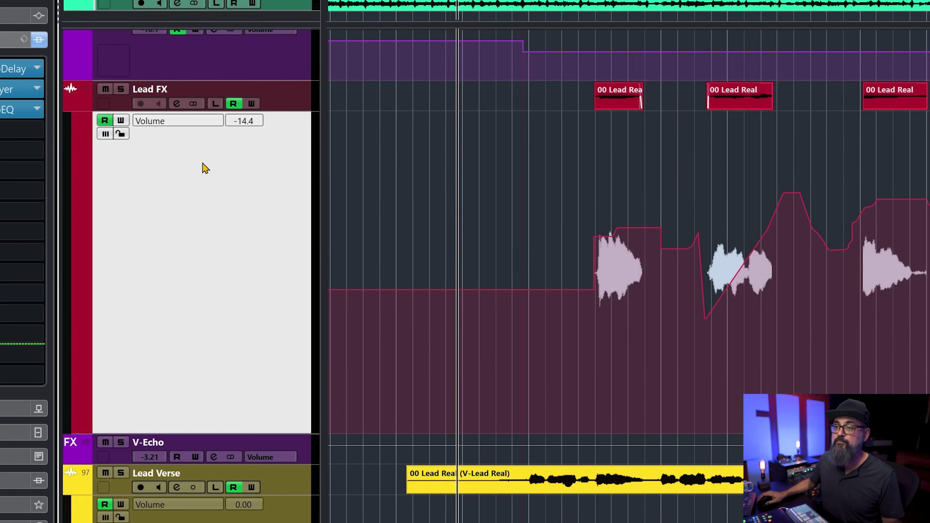
pyautogui.click(185, 124)
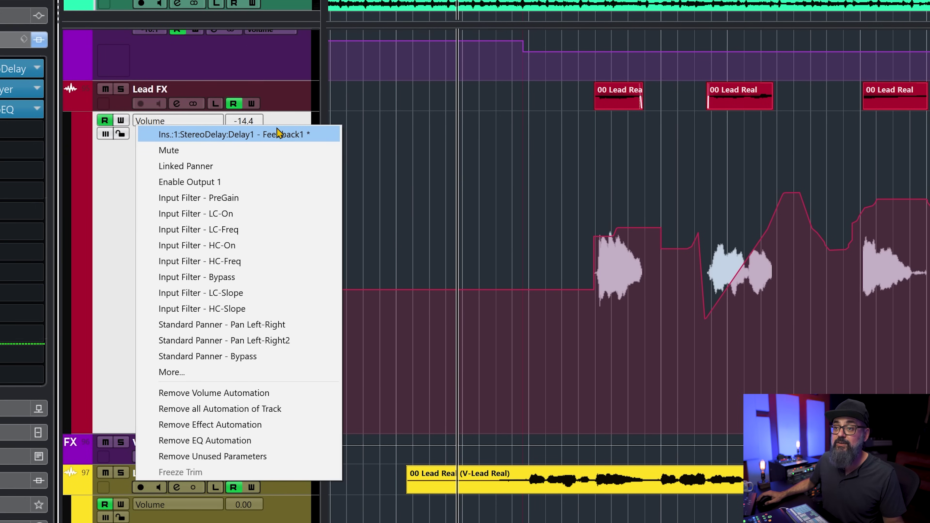
pyautogui.click(295, 136)
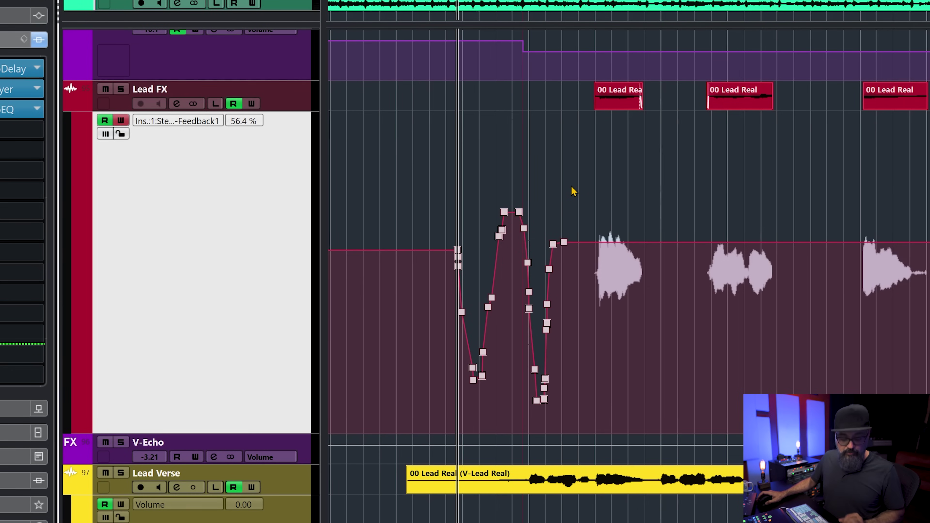
pyautogui.click(201, 234)
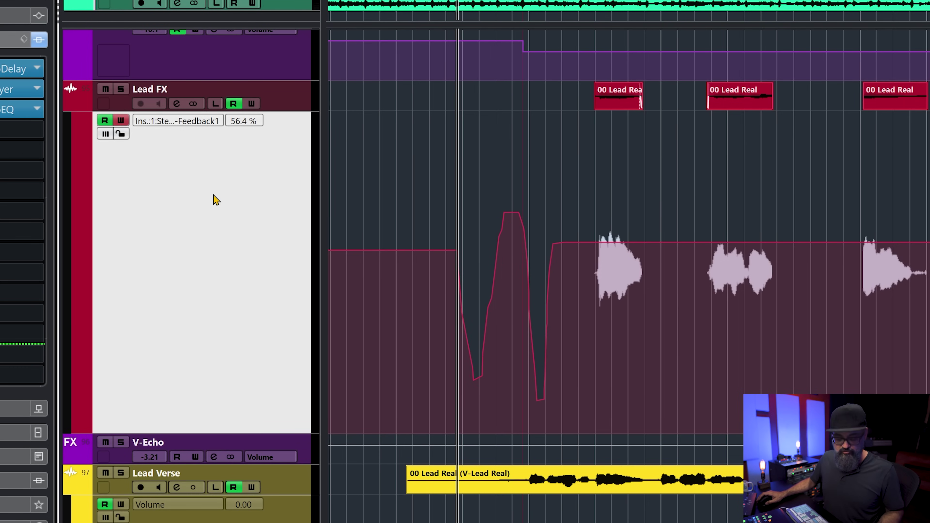
pyautogui.click(208, 121)
pyautogui.click(207, 134)
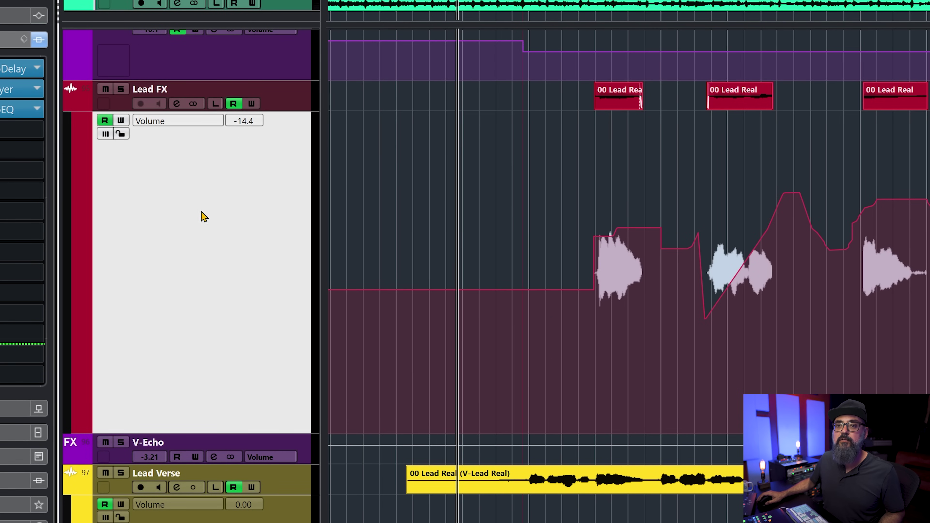
# Step: Open the StereoDelay insert on Lead FX and show the automation track for Delay 1's lo filter (FilterL1)
pyautogui.click(18, 68)
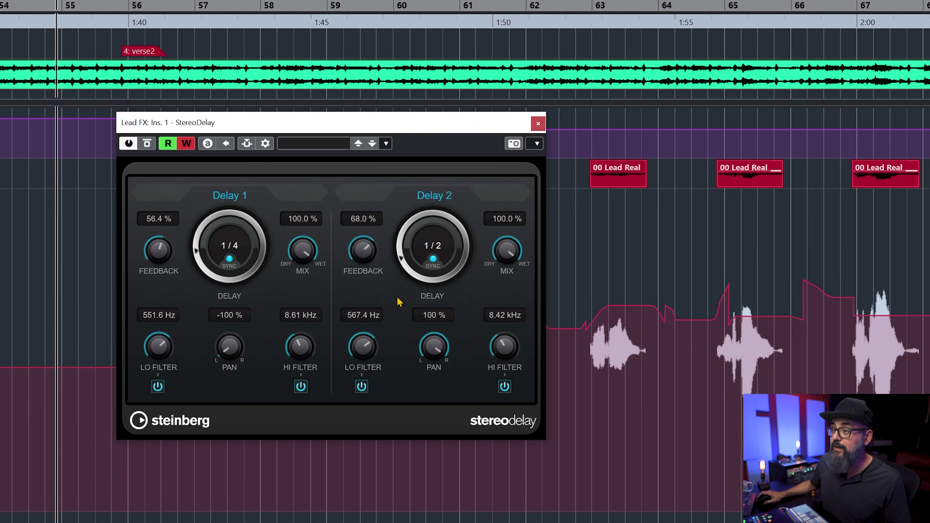
pyautogui.rightClick(161, 252)
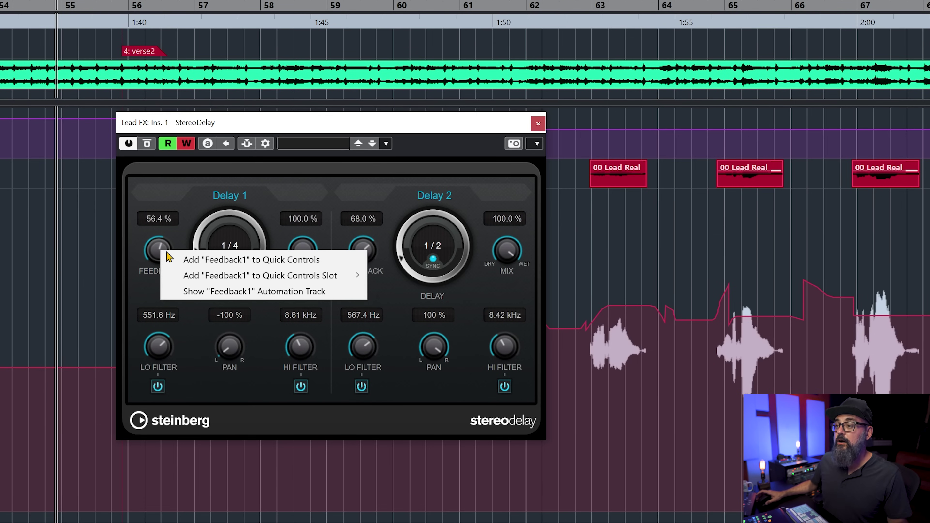
pyautogui.click(229, 364)
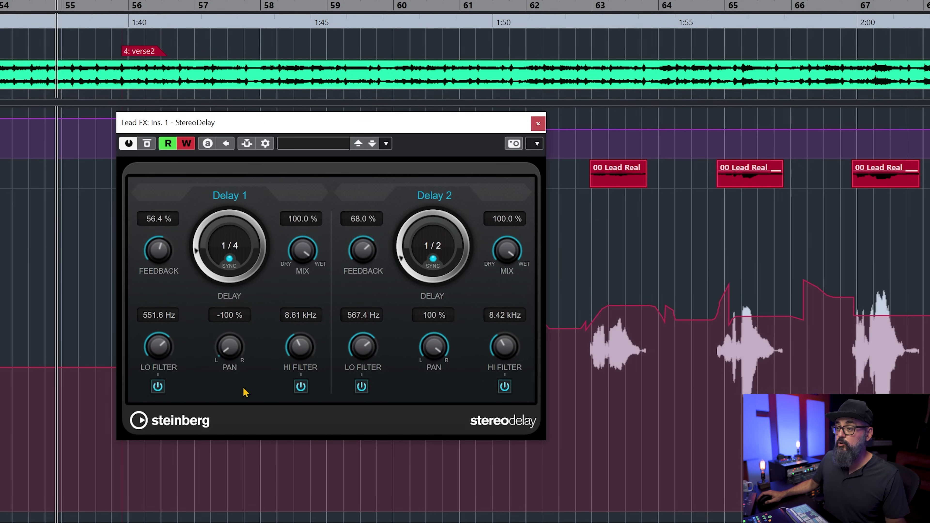
pyautogui.rightClick(156, 356)
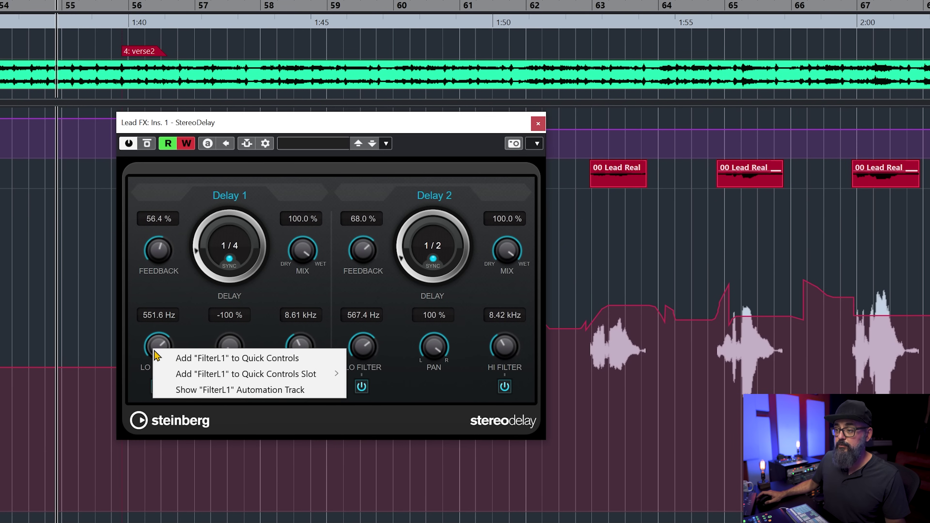
pyautogui.click(202, 391)
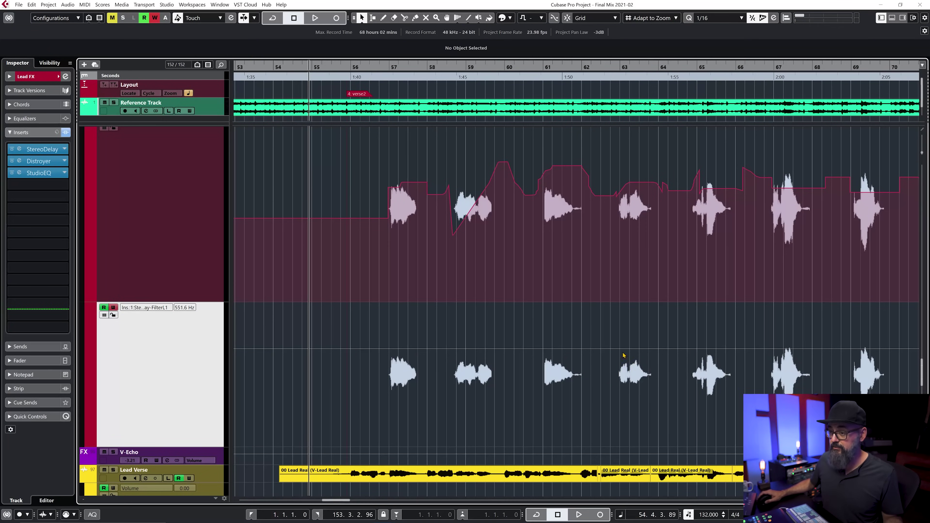
# Step: Reopen StereoDelay on Lead FX and view the automation options offered for Delay 1's feedback
pyautogui.click(20, 148)
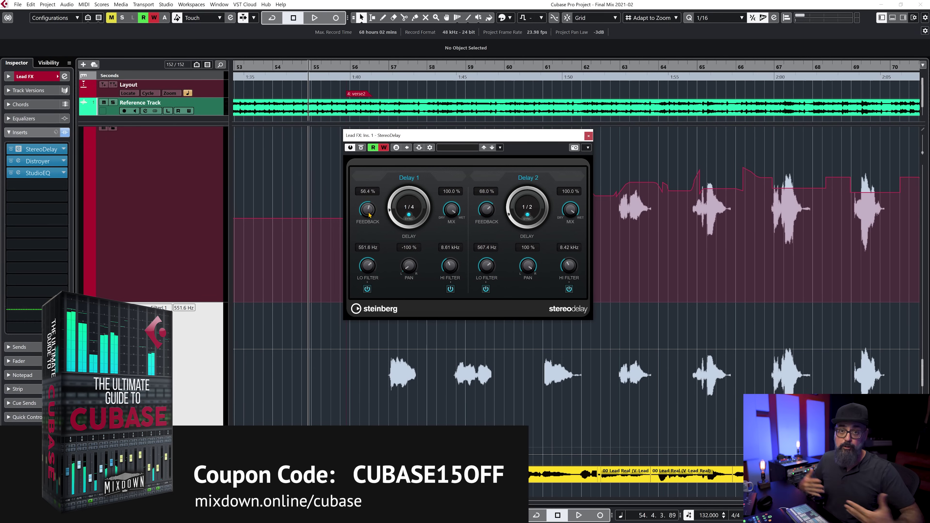
pyautogui.rightClick(368, 210)
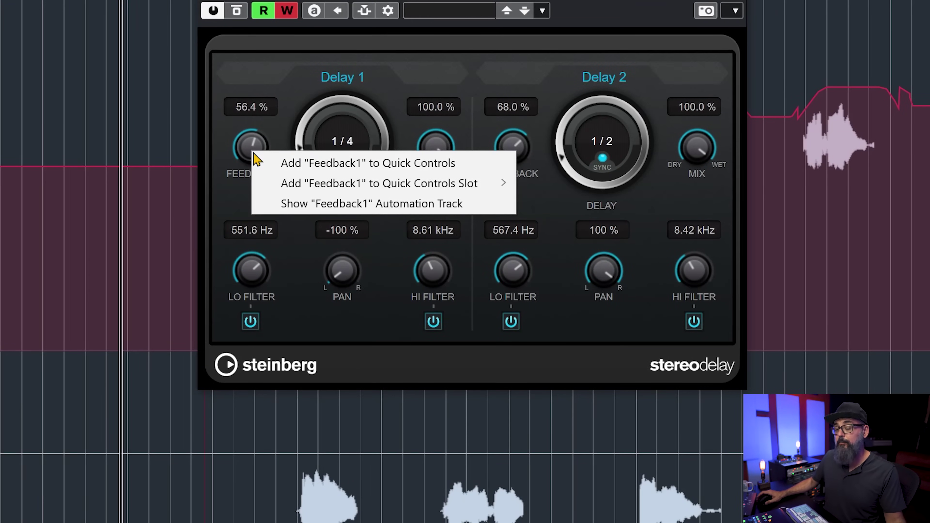
pyautogui.click(675, 183)
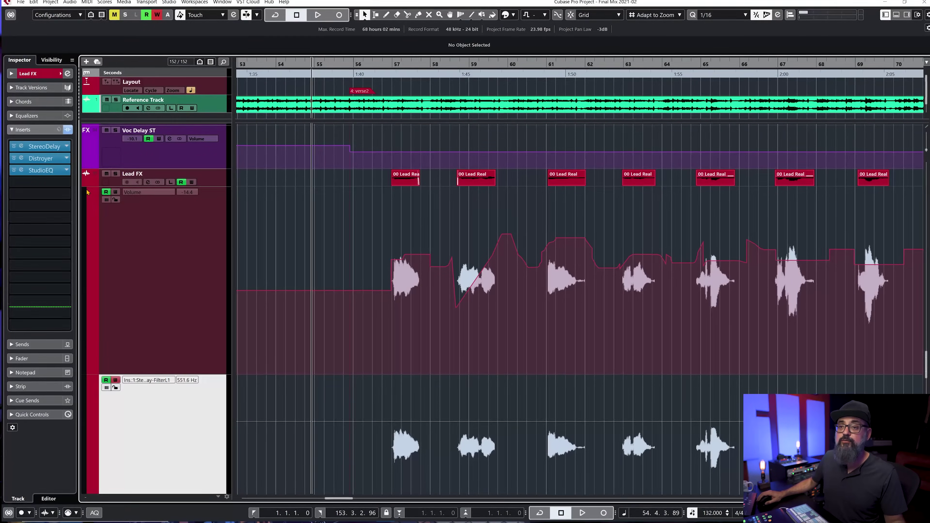
# Step: Hide the Lead FX Volume lane and switch the remaining FilterL1 lane to Volume
pyautogui.click(90, 193)
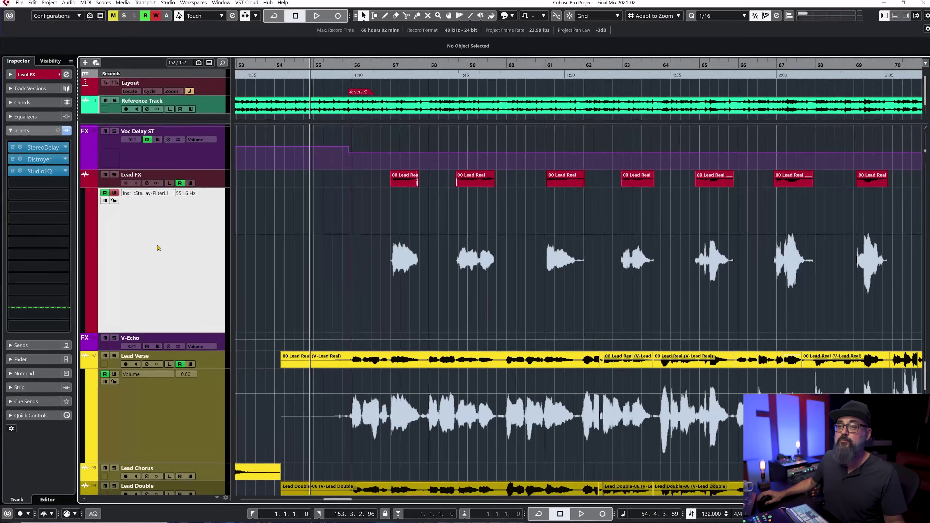
pyautogui.click(146, 193)
pyautogui.click(145, 201)
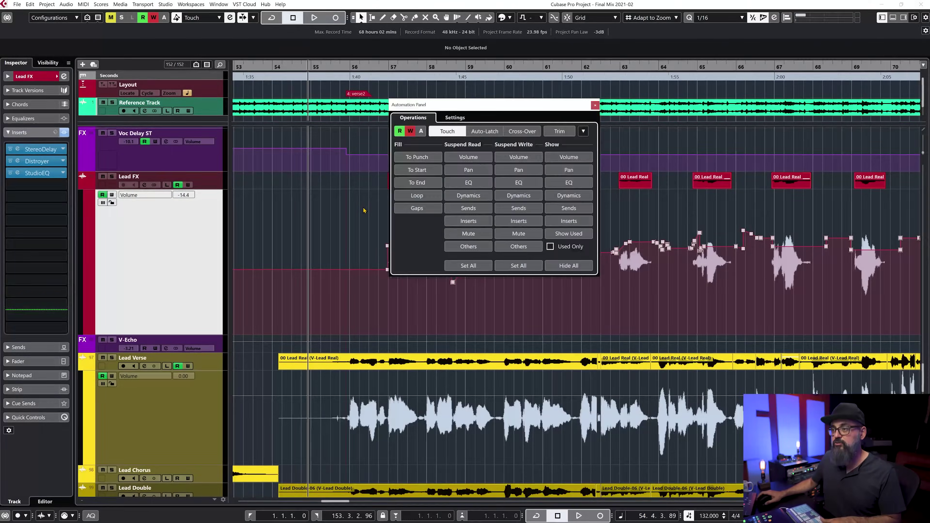
# Step: Enable Reveal Parameter on Write in the Automation Panel settings and close the panel
pyautogui.press('F6')
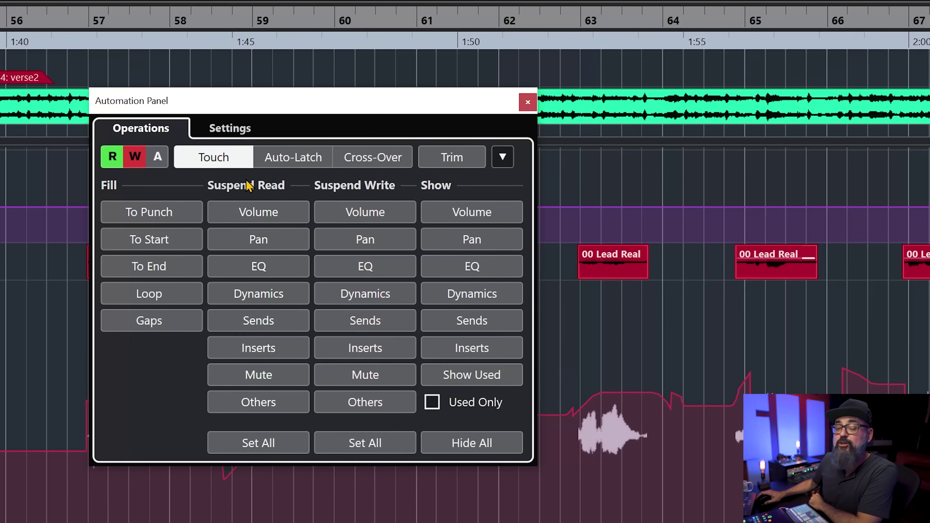
pyautogui.click(231, 129)
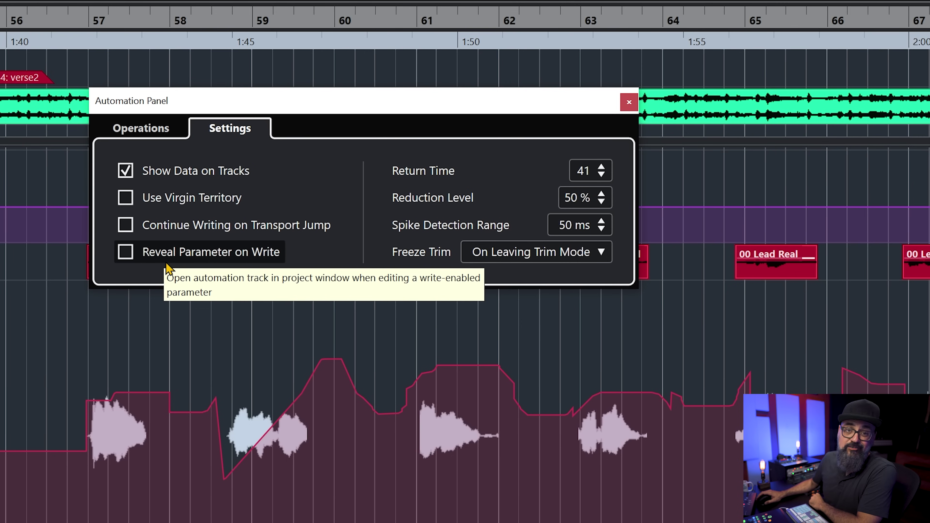
pyautogui.click(133, 256)
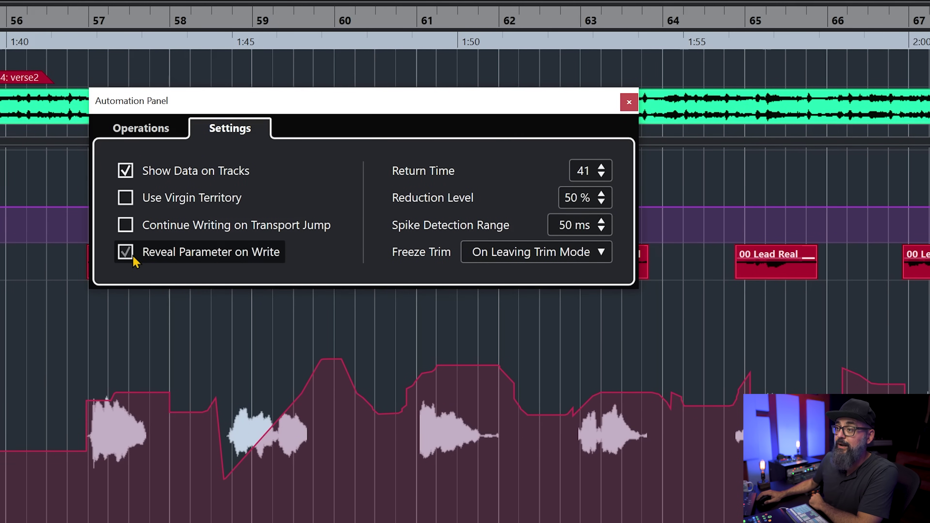
pyautogui.click(629, 102)
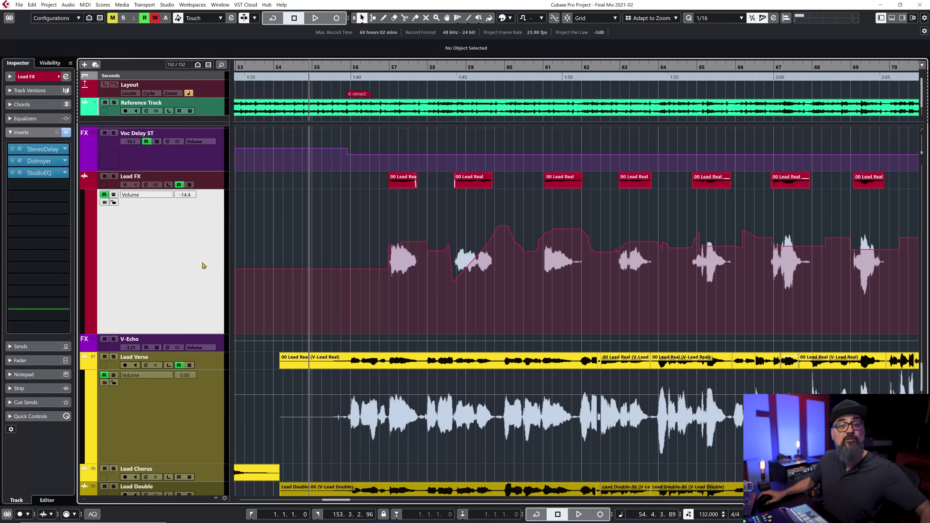
# Step: Write automation for band 2's frequency and gain in Lead FX's StudioEQ during playback, and close the plug-in
pyautogui.click(20, 173)
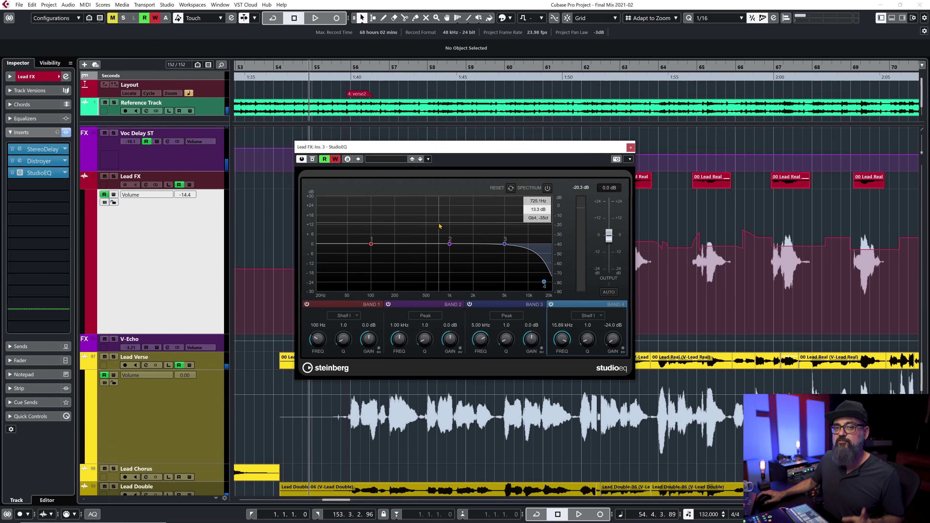
pyautogui.press('space')
pyautogui.moveTo(449, 243)
pyautogui.mouseDown()
pyautogui.moveTo(379, 207)
pyautogui.moveTo(426, 258)
pyautogui.moveTo(443, 205)
pyautogui.moveTo(425, 253)
pyautogui.moveTo(476, 271)
pyautogui.mouseUp()
pyautogui.press('space')
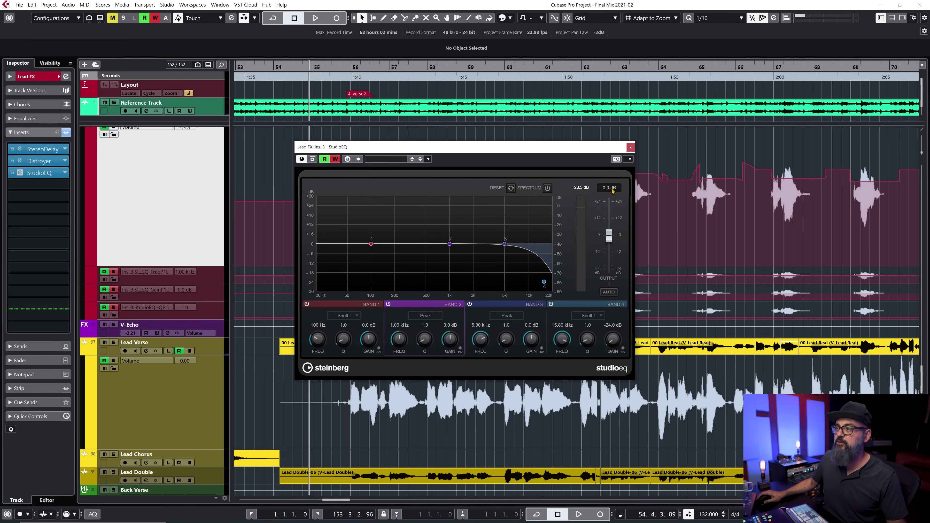
pyautogui.click(630, 148)
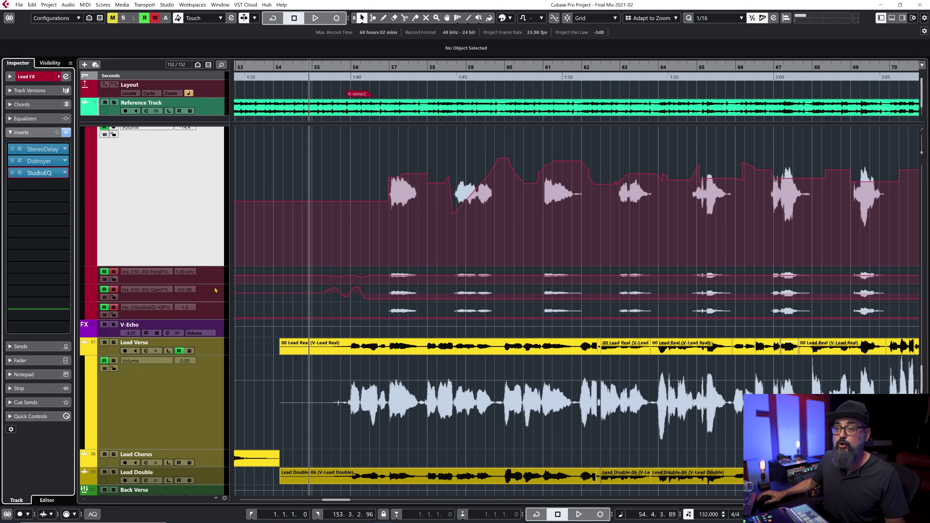
# Step: Review the StudioEQ frequency, gain and Q automation lanes on Lead FX, together with the Volume lane above them
pyautogui.press('Down')
pyautogui.press('Down')
pyautogui.press('Down')
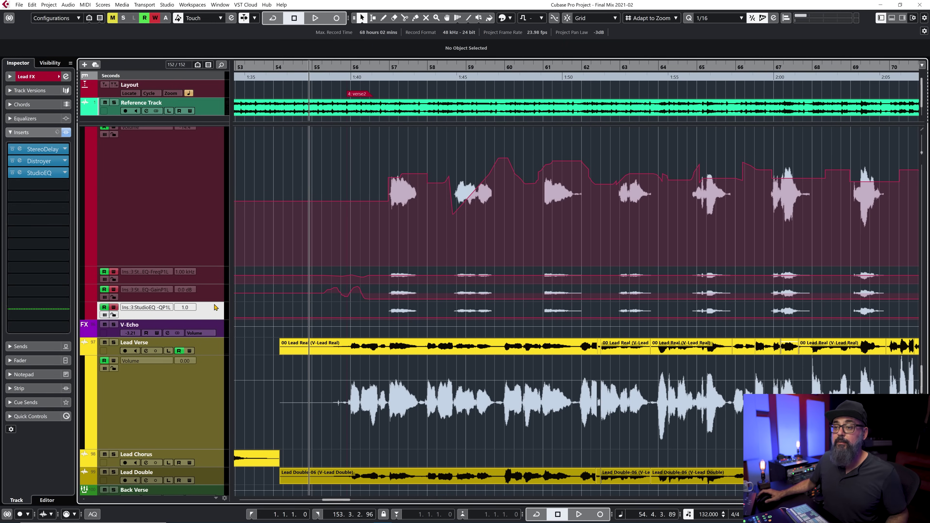
pyautogui.click(218, 281)
pyautogui.scroll(2, 189, 238)
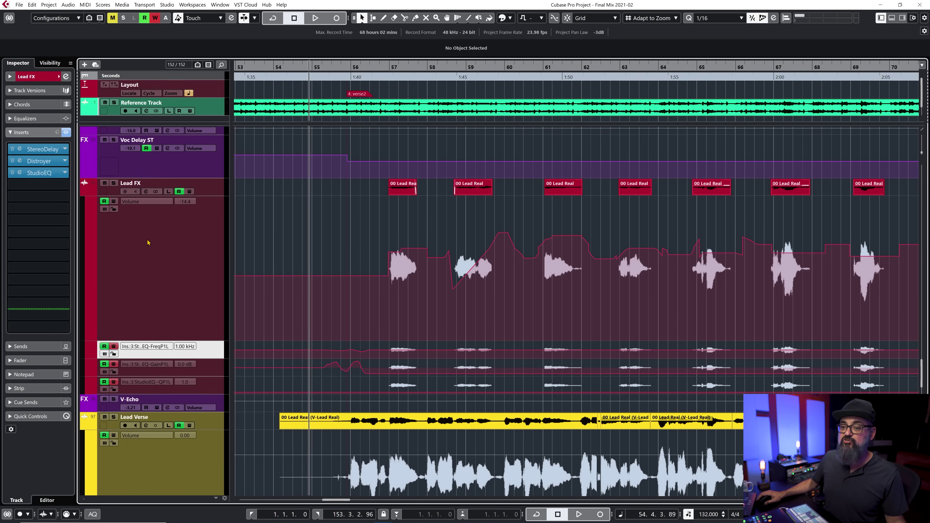
pyautogui.scroll(-2, 222, 266)
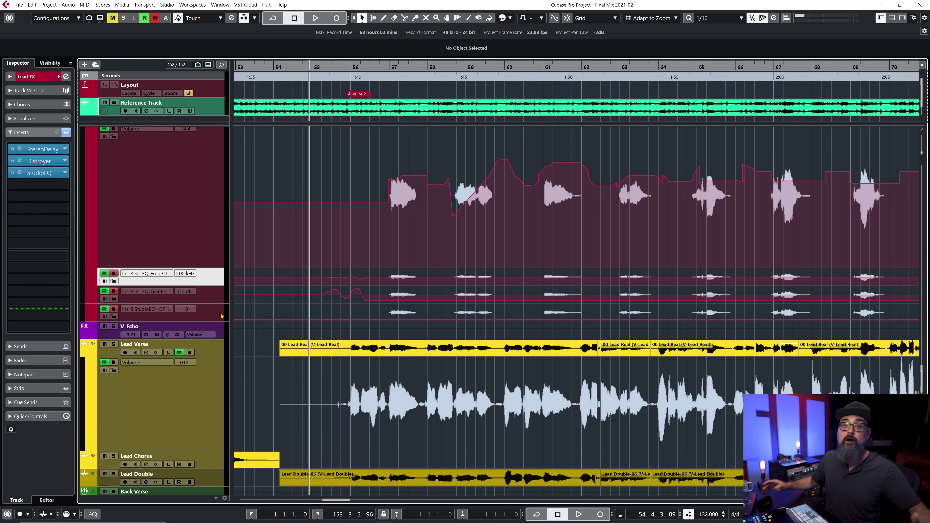
# Step: Open the Automation Panel and view its settings
pyautogui.moveTo(459, 243)
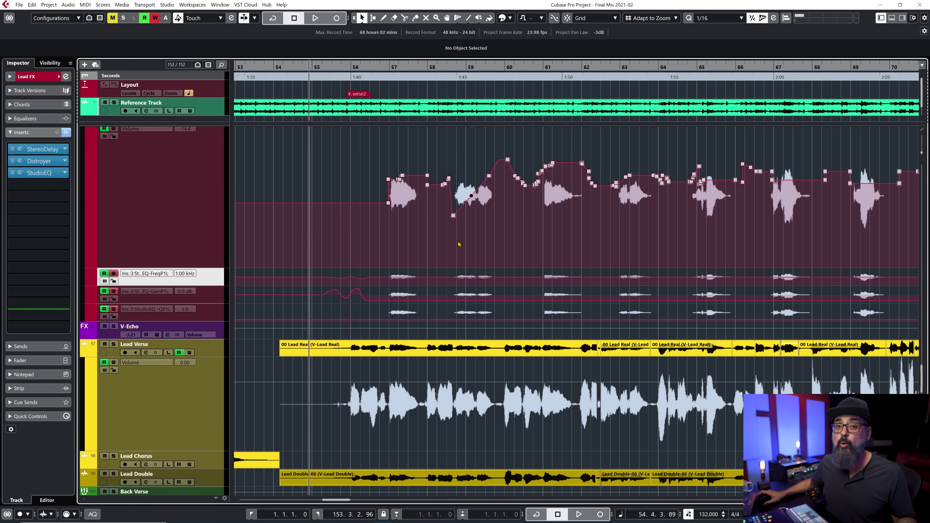
pyautogui.press('F6')
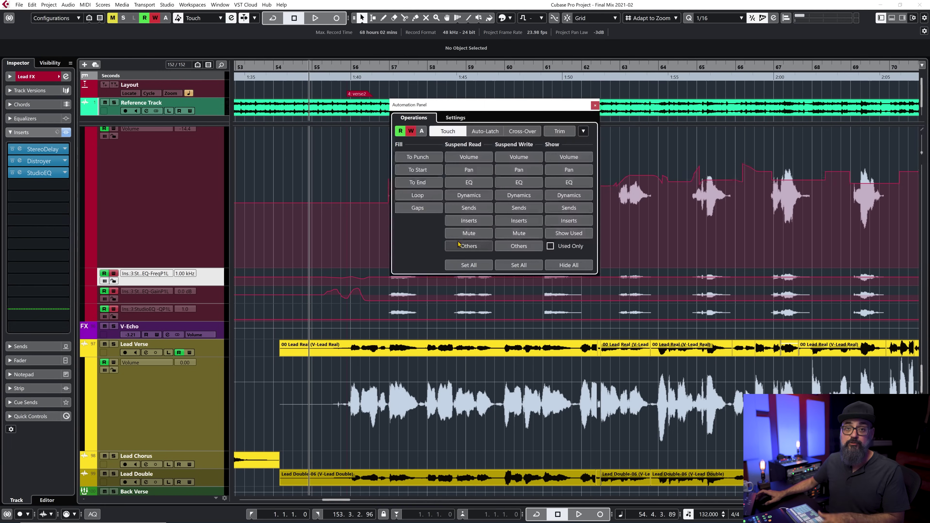
pyautogui.click(456, 118)
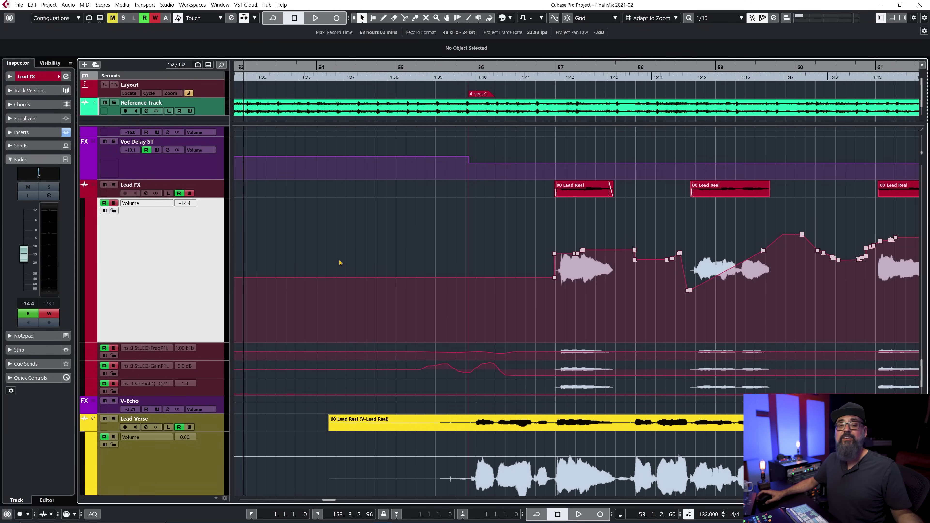
# Step: Write a volume automation pass on Lead FX by riding its fader during playback from the middle of bar 53
pyautogui.click(288, 65)
pyautogui.press('space')
pyautogui.moveTo(25, 257)
pyautogui.mouseDown()
pyautogui.moveTo(27, 226)
pyautogui.moveTo(31, 280)
pyautogui.moveTo(35, 229)
pyautogui.moveTo(35, 257)
pyautogui.mouseUp()
pyautogui.press('space')
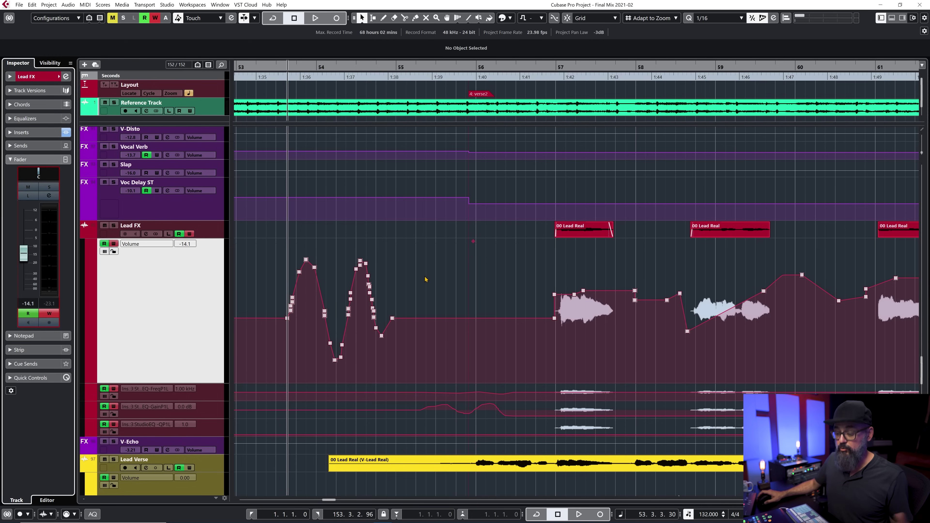
# Step: Set the automation Reduction Level to 92% in the Automation Panel settings and close the panel
pyautogui.press('F6')
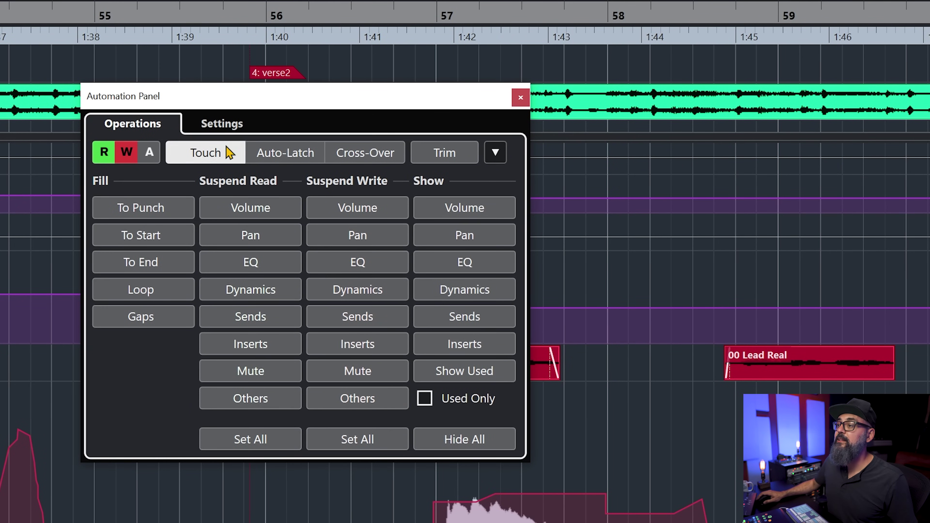
pyautogui.click(227, 126)
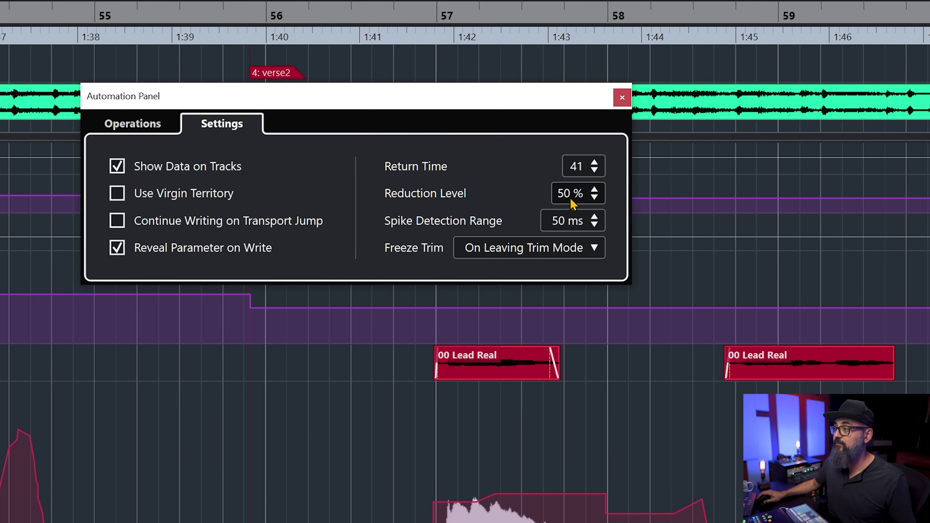
pyautogui.moveTo(572, 203); pyautogui.dragTo(568, 92)
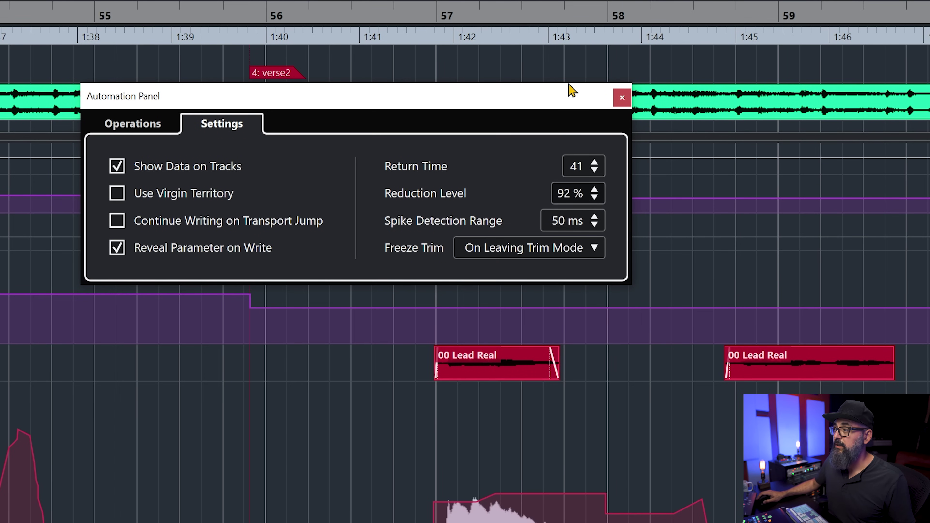
pyautogui.click(621, 97)
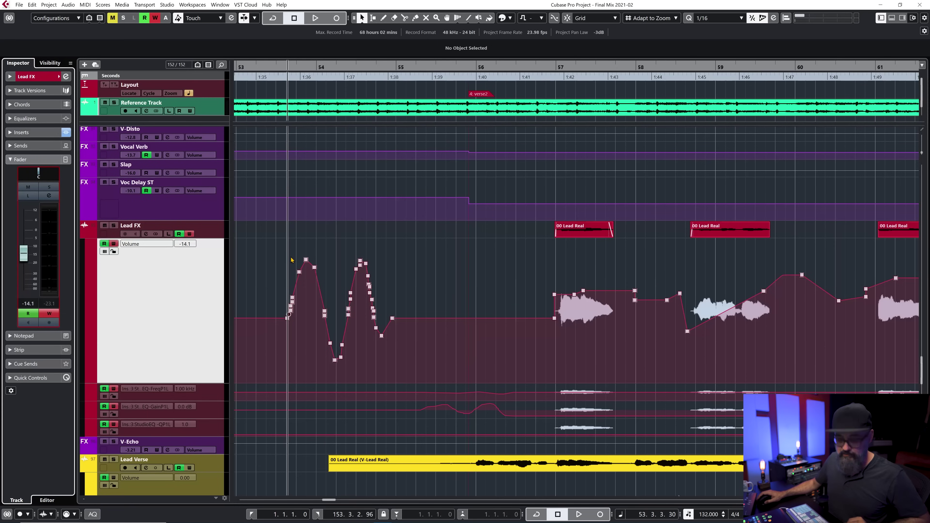
# Step: Undo the Lead FX volume pass, write another fader pass during playback for comparison, and undo that one too
pyautogui.hotkey('ctrl', 'z')
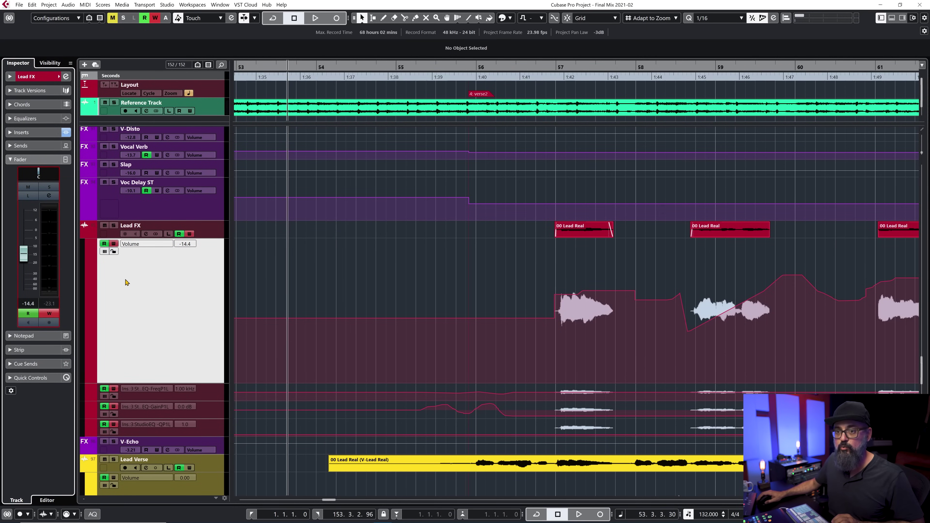
pyautogui.press('space')
pyautogui.moveTo(24, 257)
pyautogui.mouseDown()
pyautogui.moveTo(25, 232)
pyautogui.moveTo(25, 294)
pyautogui.moveTo(26, 231)
pyautogui.moveTo(31, 272)
pyautogui.moveTo(35, 238)
pyautogui.mouseUp()
pyautogui.press('space')
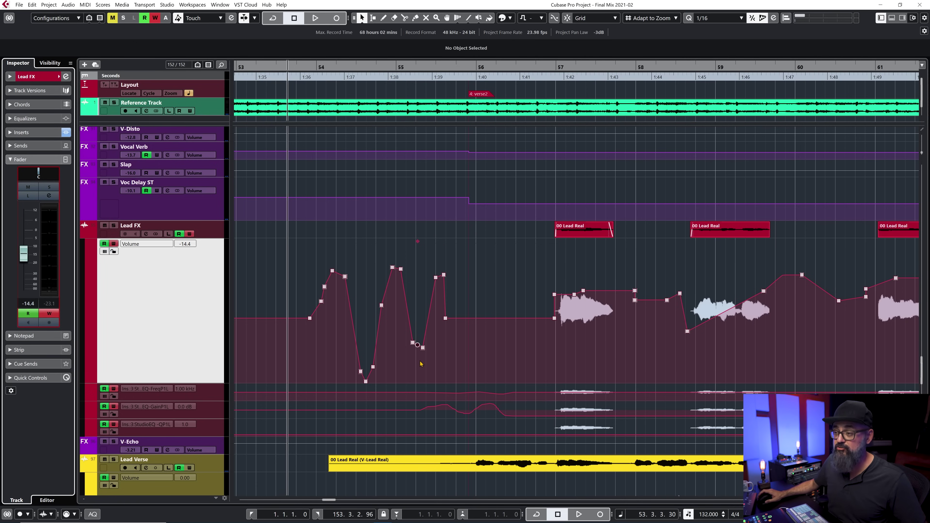
pyautogui.hotkey('ctrl', 'z')
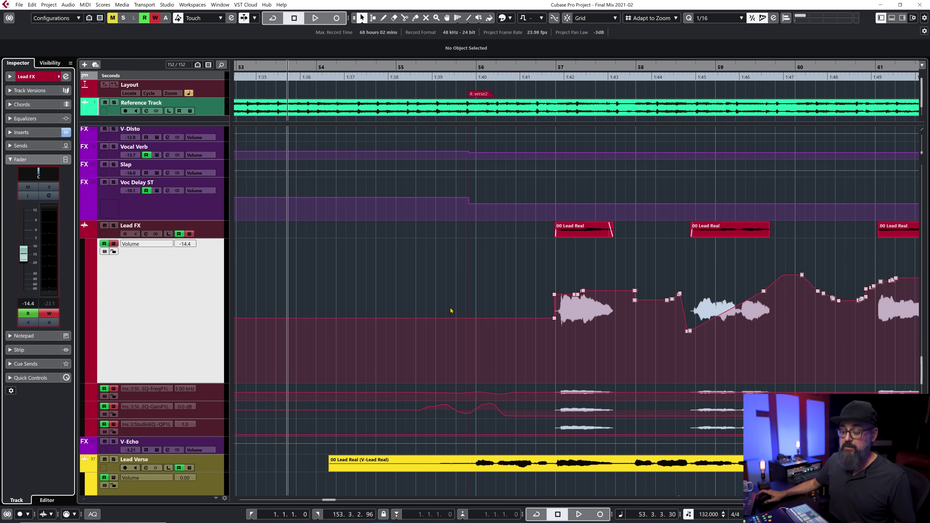
# Step: Set the automation Reduction Level to 6% in the Automation Panel settings and close the panel
pyautogui.press('F6')
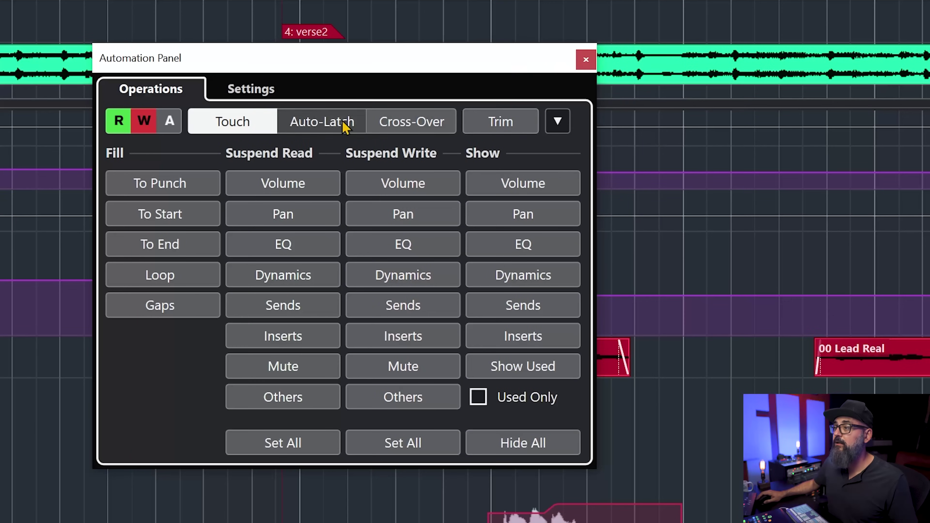
pyautogui.click(271, 92)
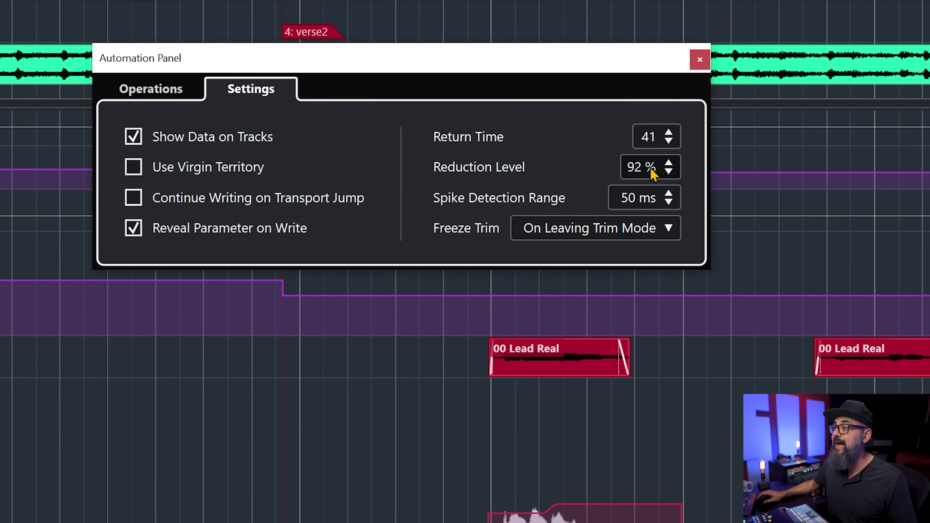
pyautogui.moveTo(651, 169); pyautogui.dragTo(637, 432)
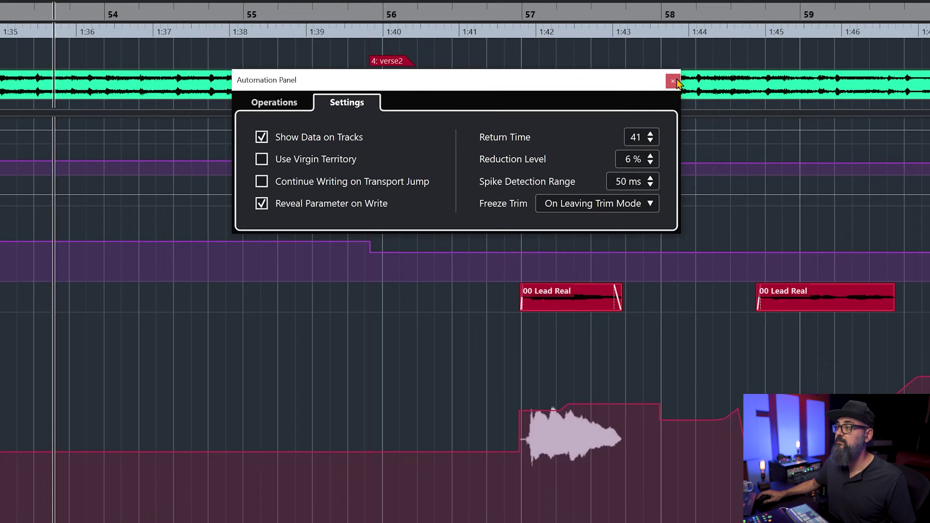
pyautogui.click(699, 60)
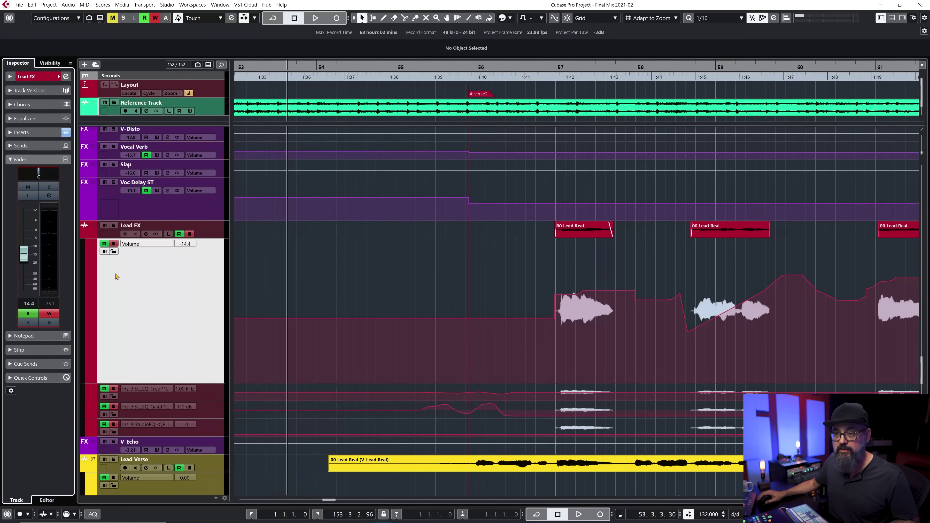
# Step: Write Lead FX volume automation with fader moves from bar 53 to just past bar 56 and inspect its points
pyautogui.press('space')
pyautogui.moveTo(23, 253)
pyautogui.mouseDown()
pyautogui.moveTo(26, 277)
pyautogui.moveTo(33, 224)
pyautogui.moveTo(37, 254)
pyautogui.moveTo(41, 247)
pyautogui.moveTo(33, 234)
pyautogui.mouseUp()
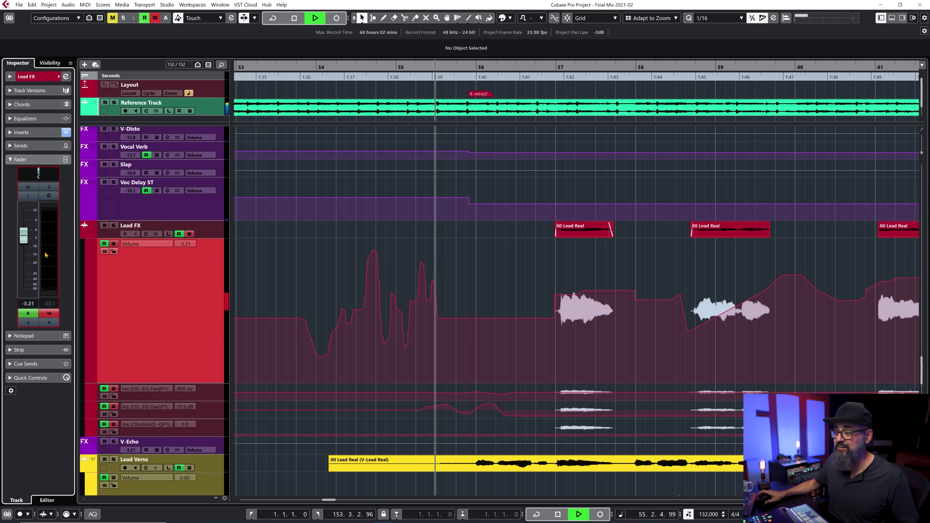
pyautogui.press('space')
pyautogui.scroll(4, 354, 333)
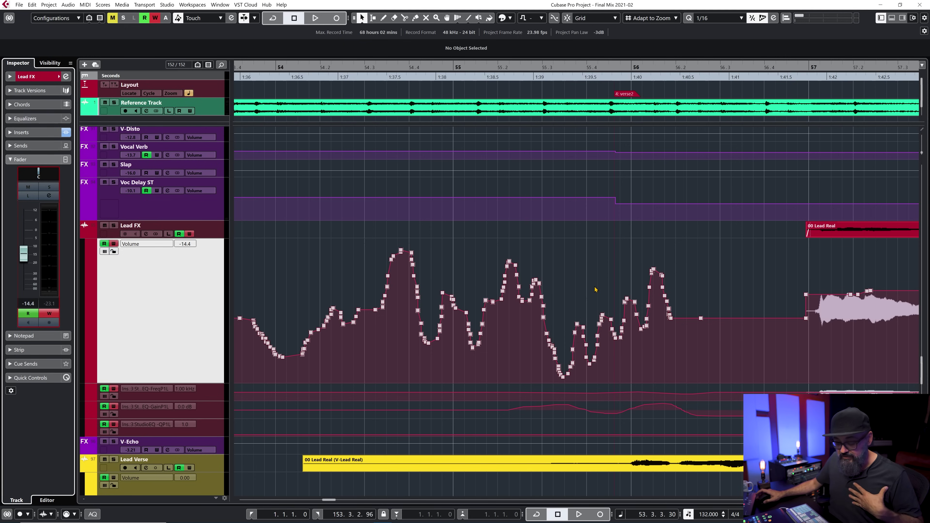
# Step: Restore the automation Reduction Level to 50% in the Automation Panel settings
pyautogui.press('F6')
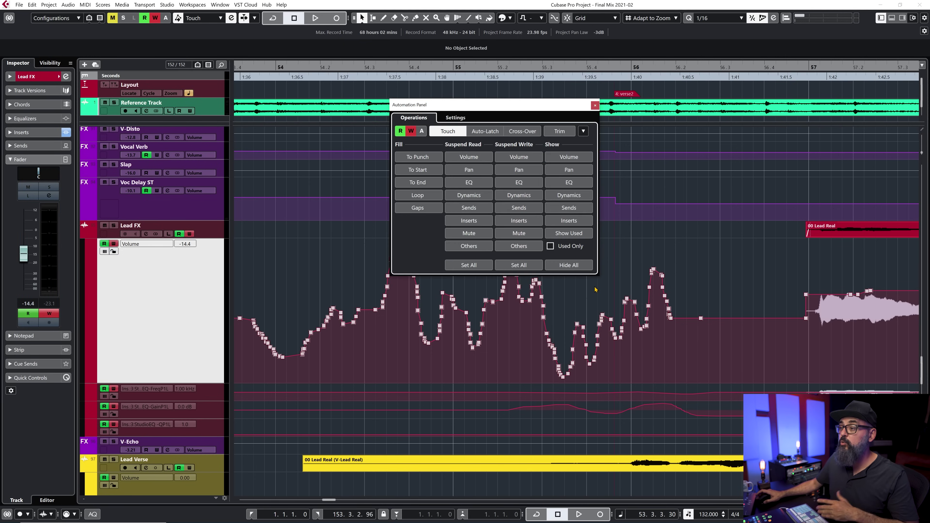
pyautogui.click(455, 118)
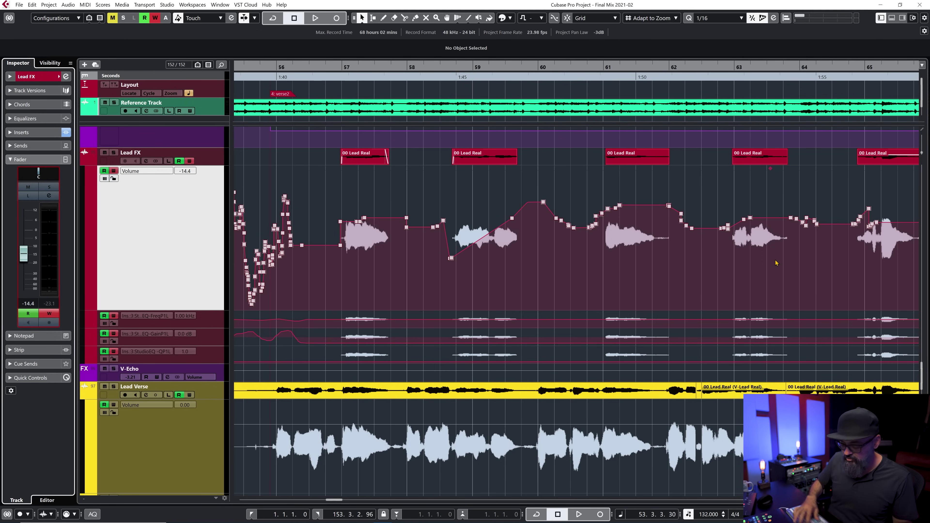
# Step: Switch Show Data on Tracks off and back on in the Automation Panel settings to compare the automation lanes
pyautogui.press('F6')
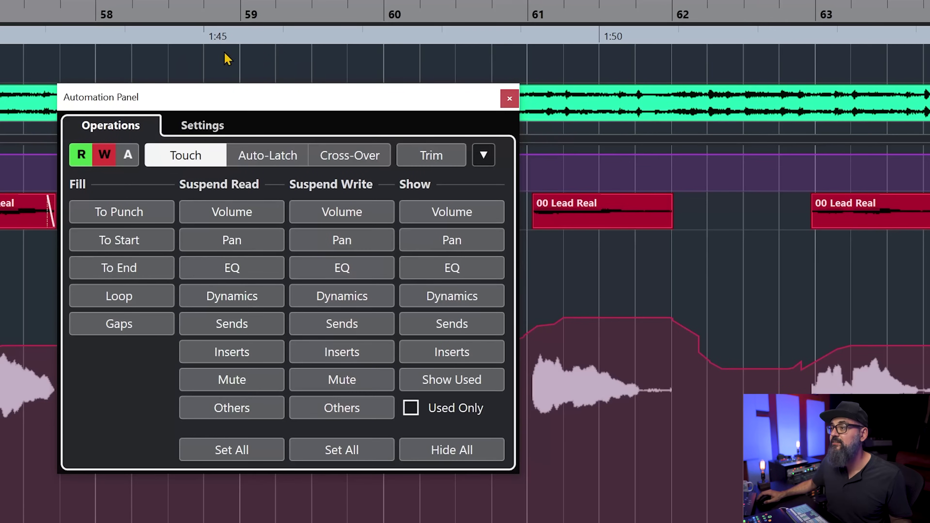
pyautogui.click(285, 124)
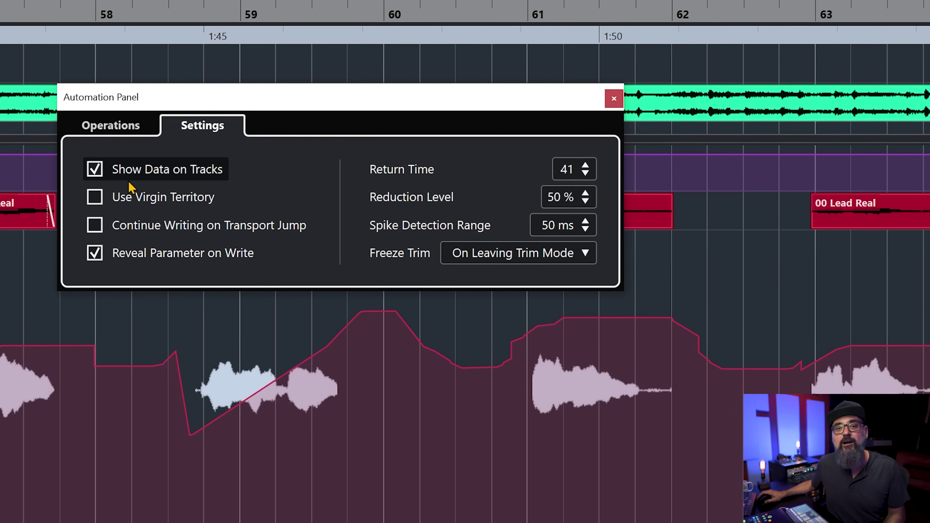
pyautogui.click(95, 170)
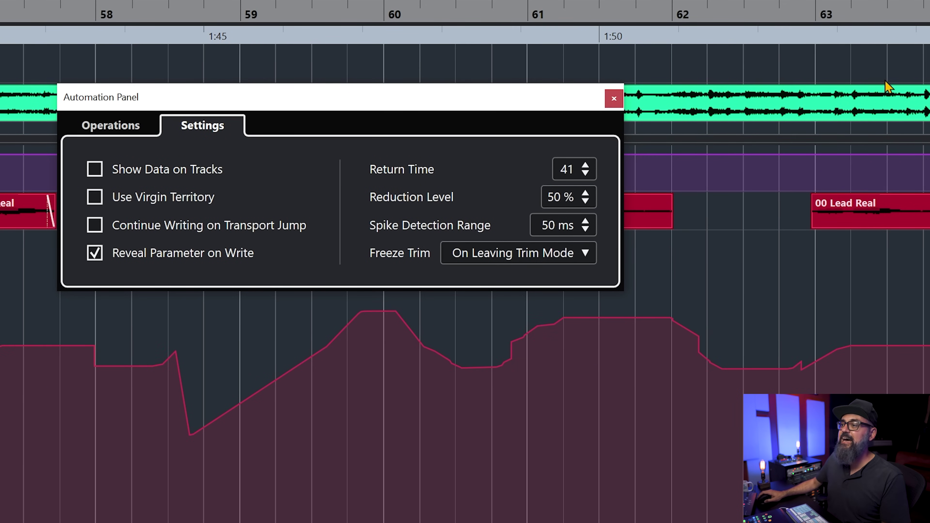
pyautogui.click(109, 177)
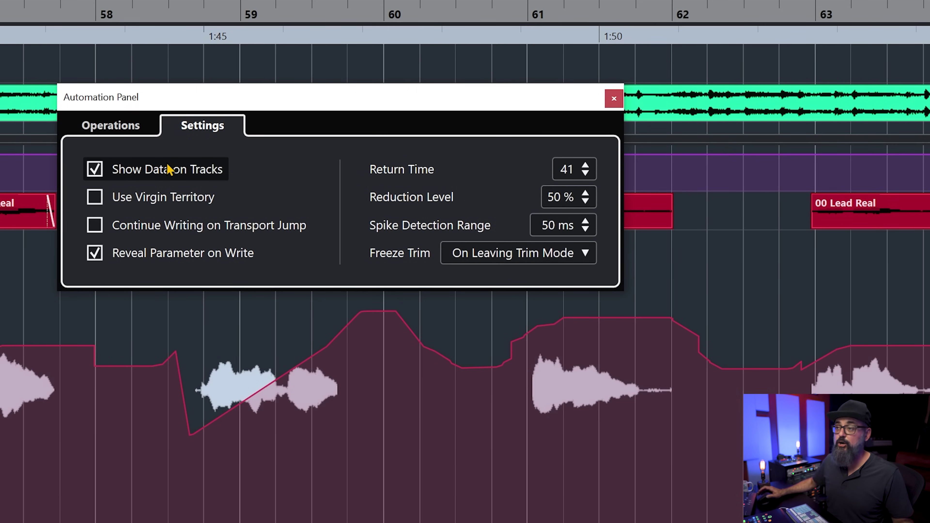